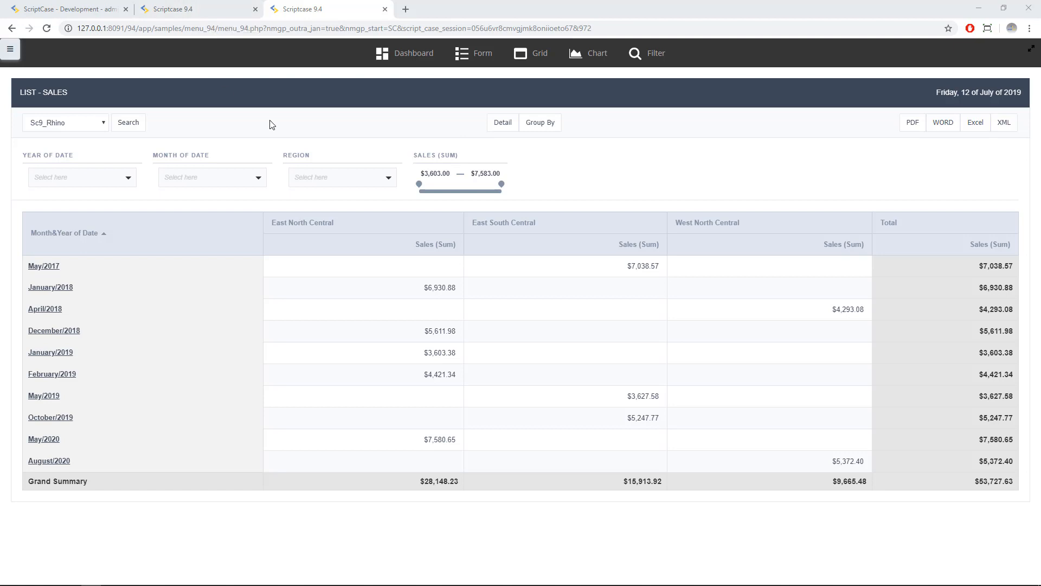
- Compare the sales summary in the Sweet Blue and Sc9_Rhino themes, looking at how the toolbar buttons are arranged
{"action": "left_click", "coordinate": [175, 7]}
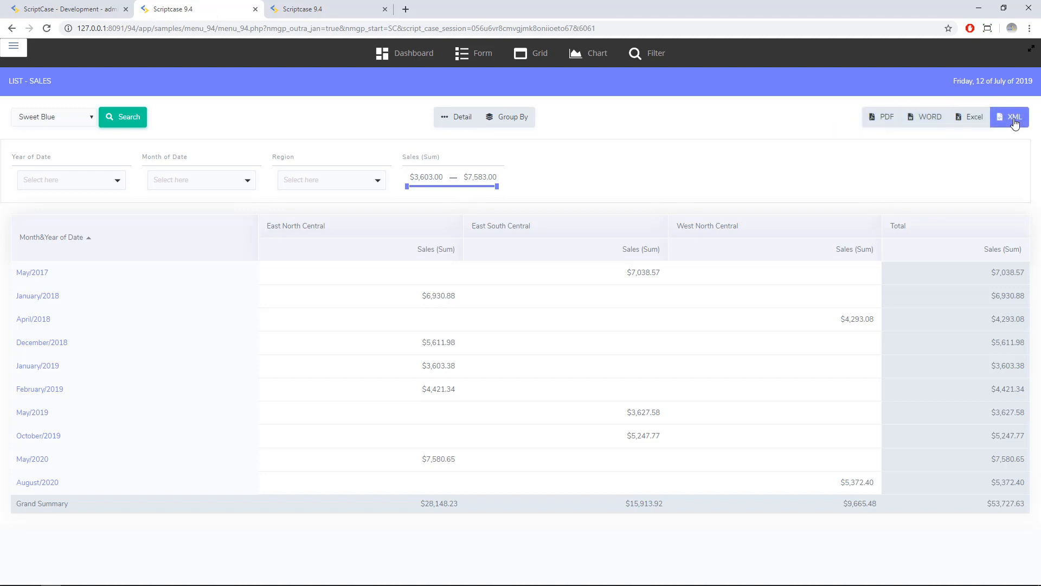
{"action": "left_click", "coordinate": [317, 9]}
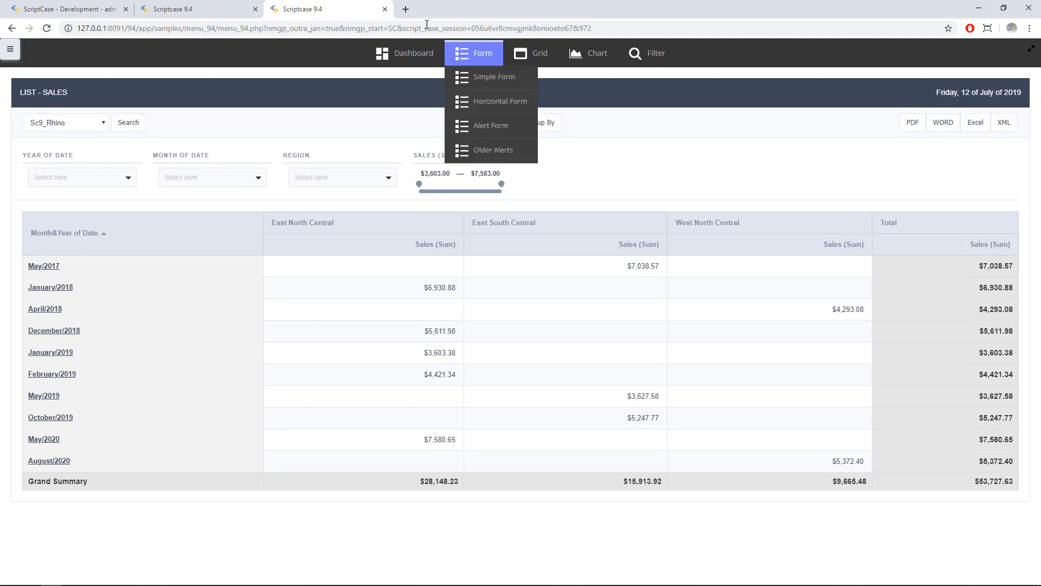
{"action": "left_click", "coordinate": [228, 5]}
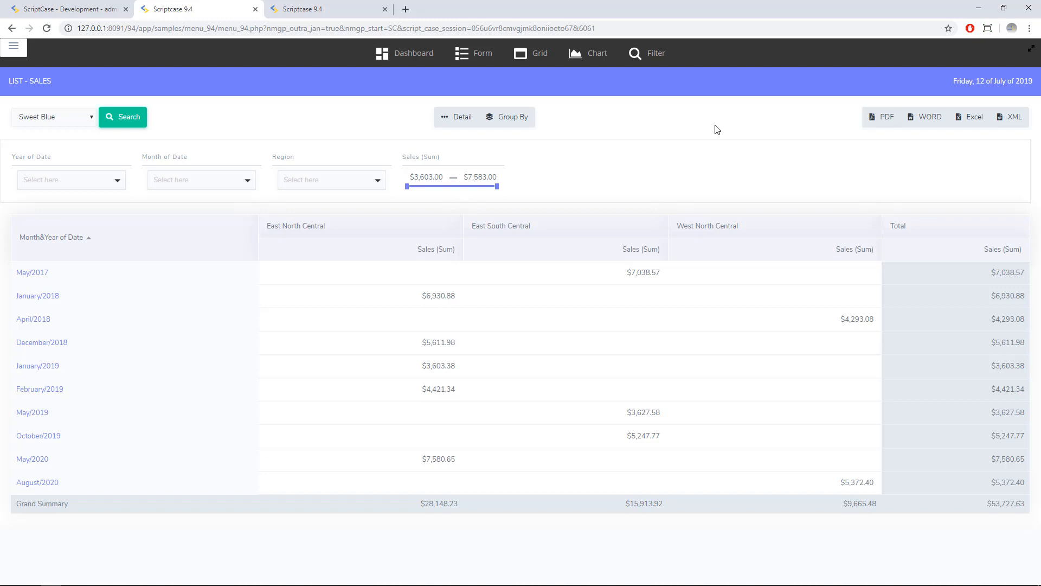
- Open the Summary toolbar settings of the pivot_table application in the ScriptCase development environment
{"action": "left_click", "coordinate": [90, 10]}
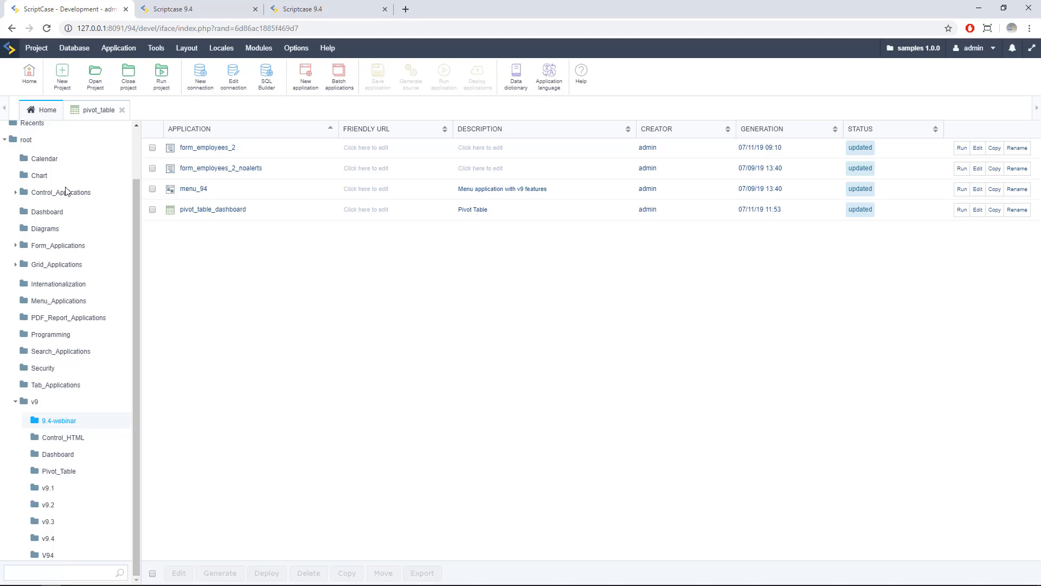
{"action": "left_click", "coordinate": [90, 112]}
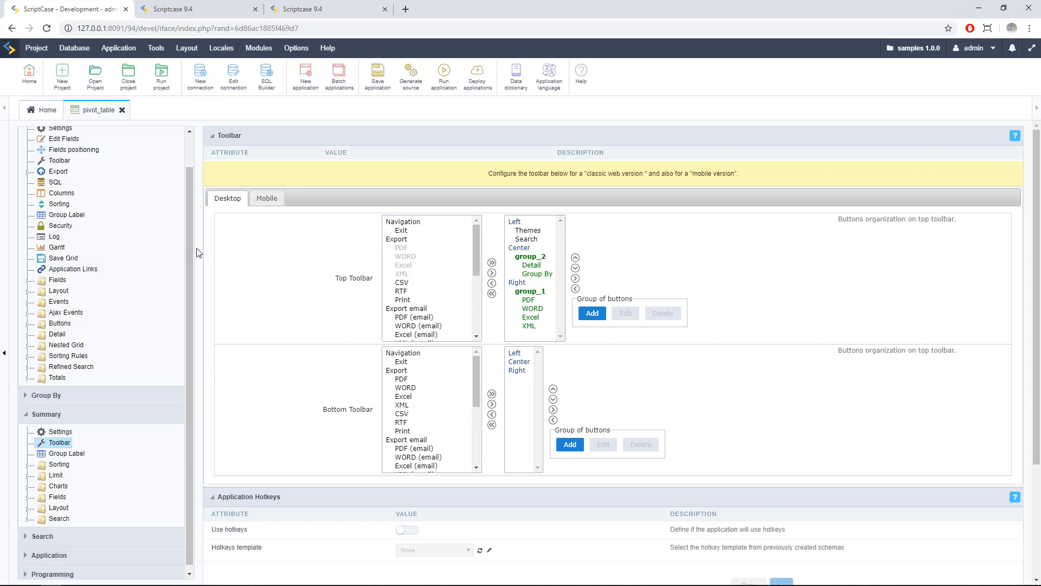
{"action": "scroll", "coordinate": [156, 232], "scroll_direction": "up", "scroll_amount": 1}
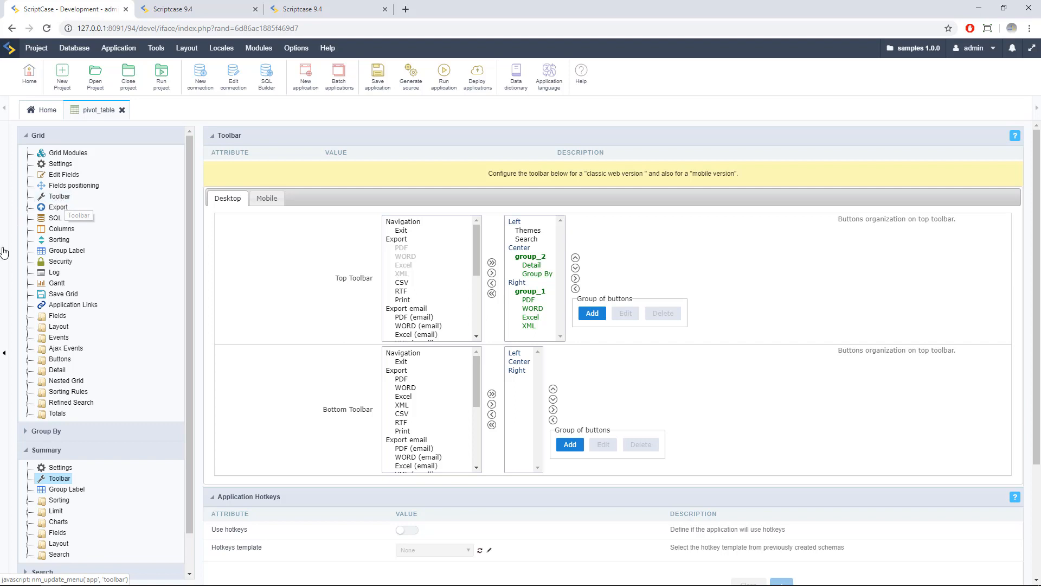
{"action": "left_click", "coordinate": [57, 478]}
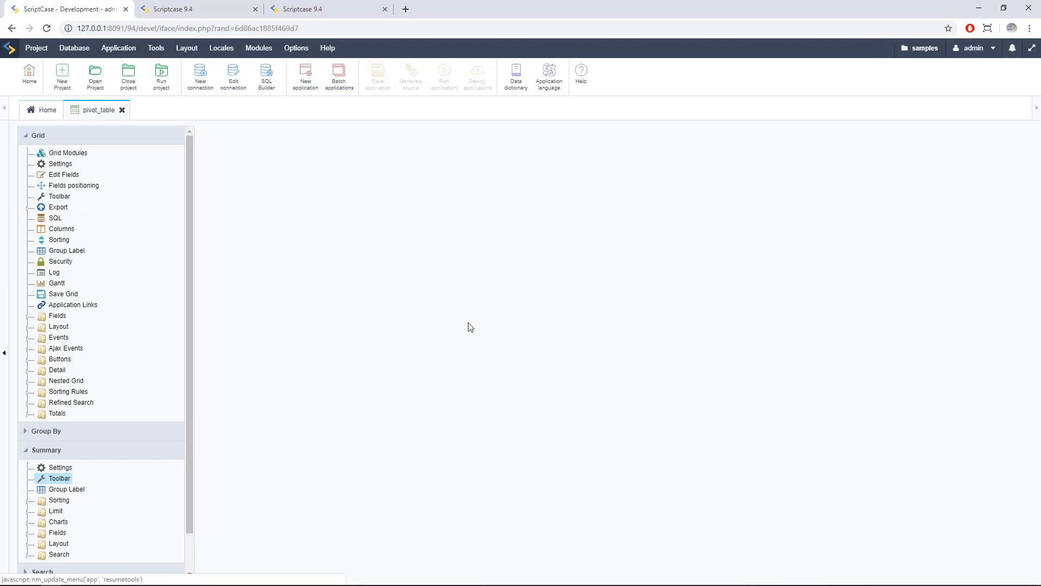
{"action": "left_click", "coordinate": [531, 293]}
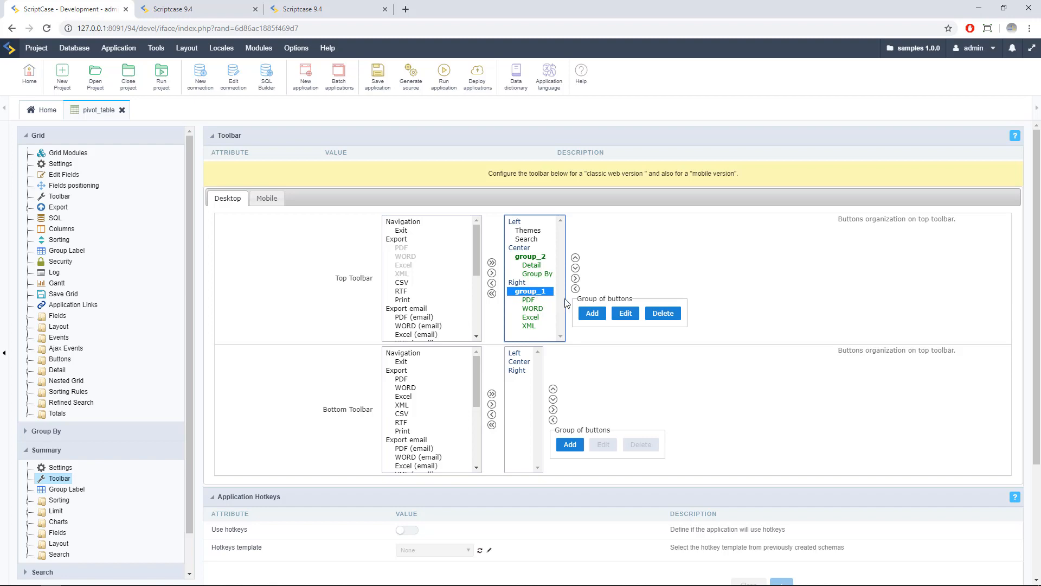
{"action": "left_click", "coordinate": [623, 320]}
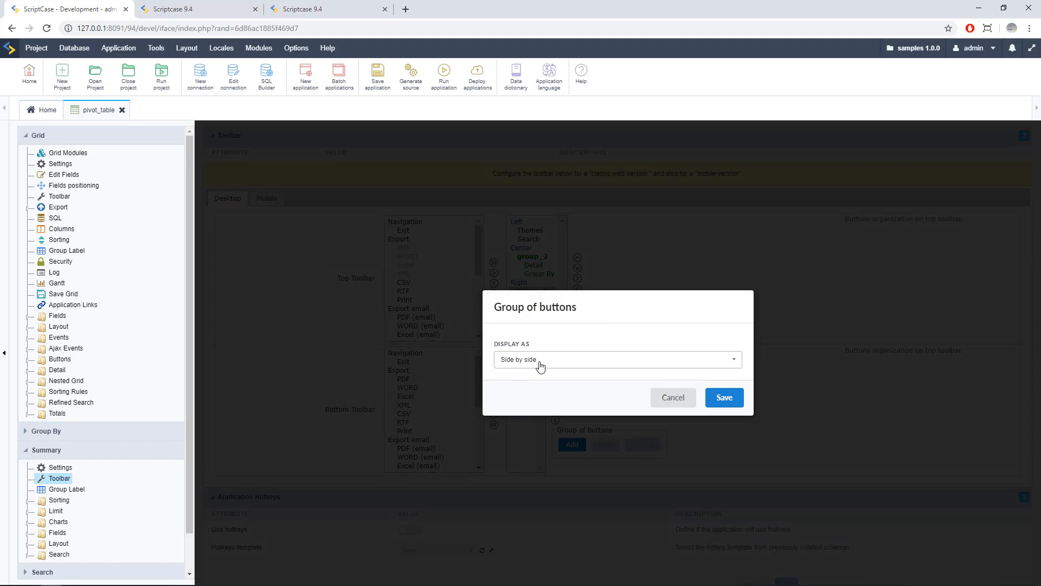
{"action": "left_click", "coordinate": [562, 367]}
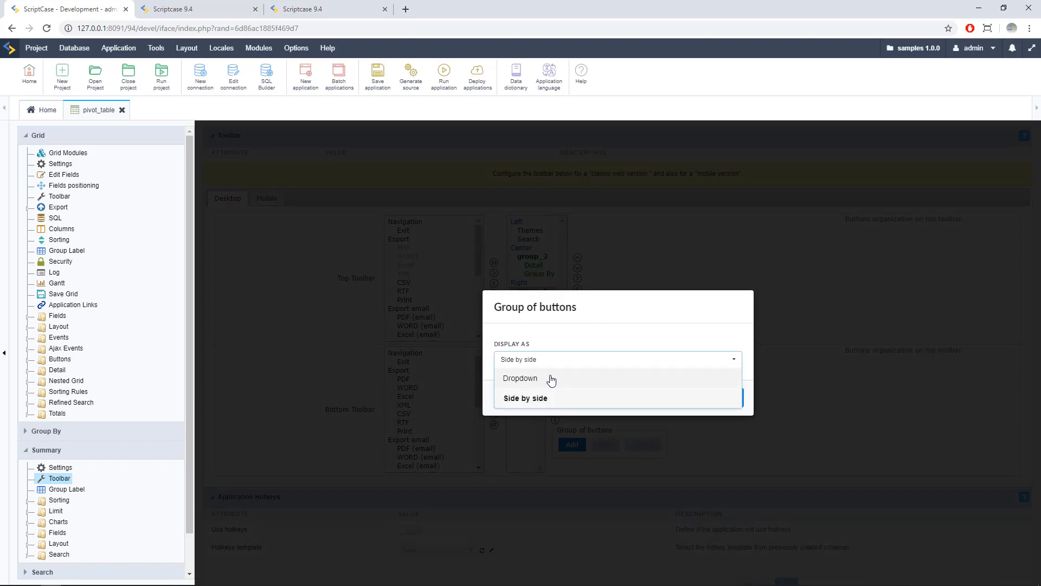
{"action": "left_click", "coordinate": [552, 380]}
{"action": "left_click", "coordinate": [669, 398]}
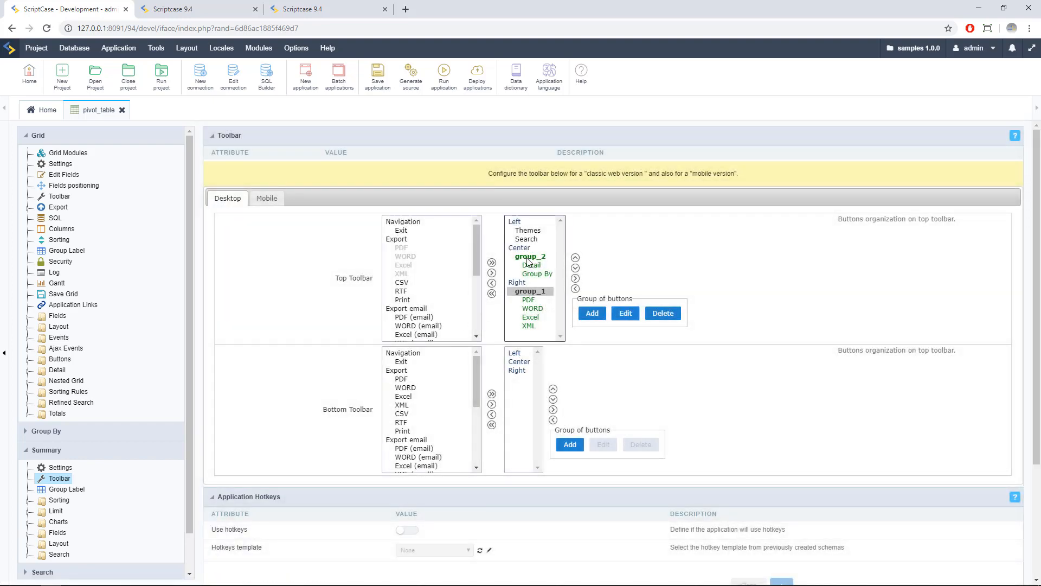
- Remove group_1 and group_2 from the desktop top toolbar and move Detail and Group By into its Right section
{"action": "left_click", "coordinate": [491, 282]}
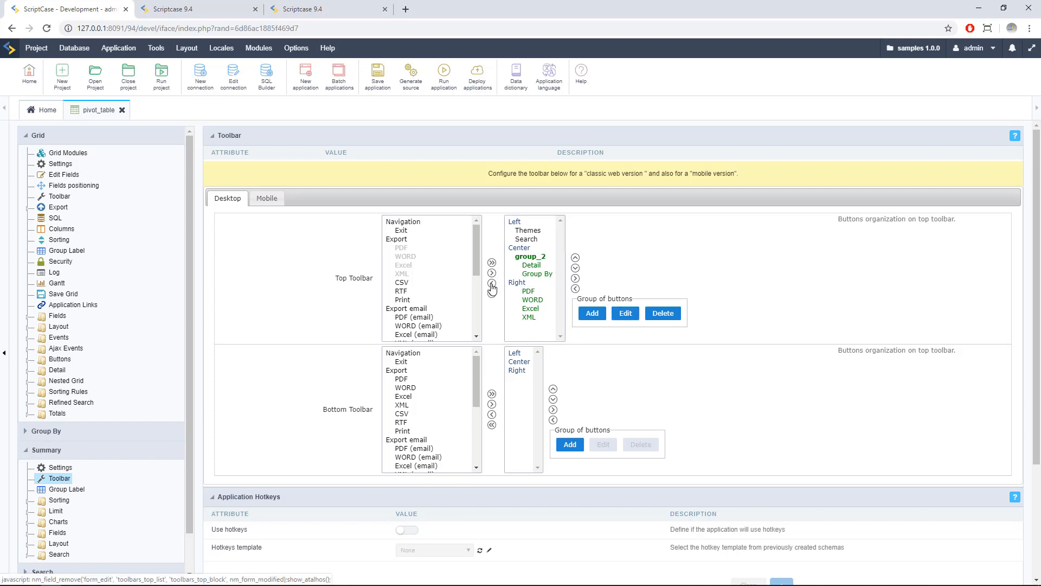
{"action": "left_click", "coordinate": [518, 256]}
{"action": "left_click", "coordinate": [492, 283]}
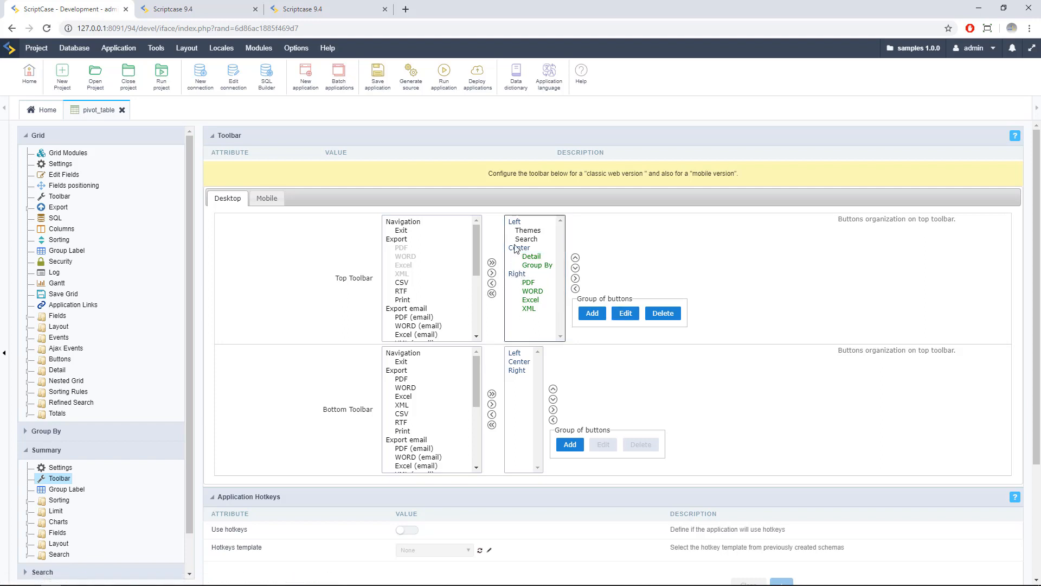
{"action": "left_click", "coordinate": [530, 258]}
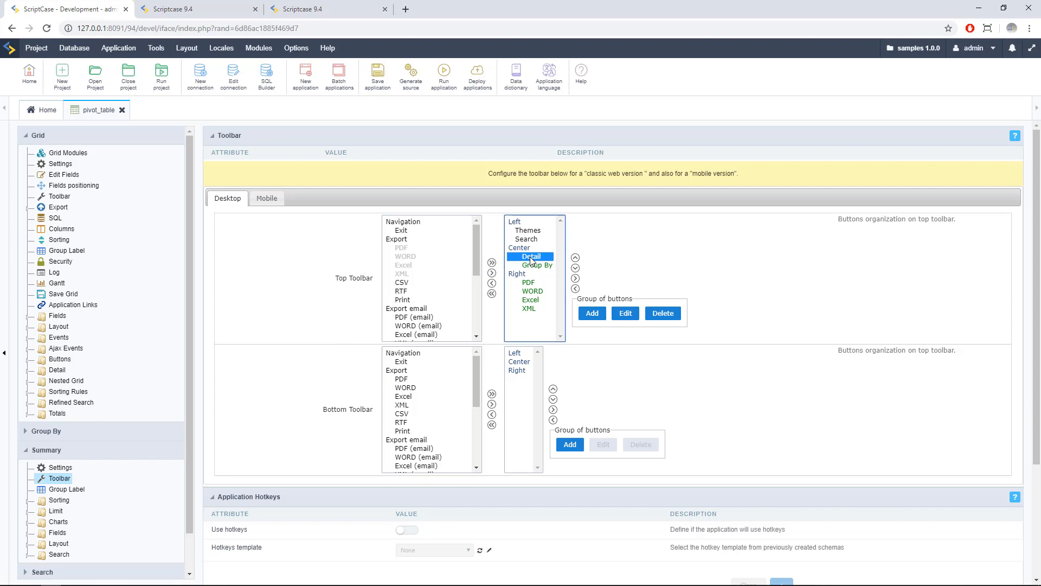
{"action": "left_click", "coordinate": [537, 265], "text": "shift"}
{"action": "left_click", "coordinate": [575, 268]}
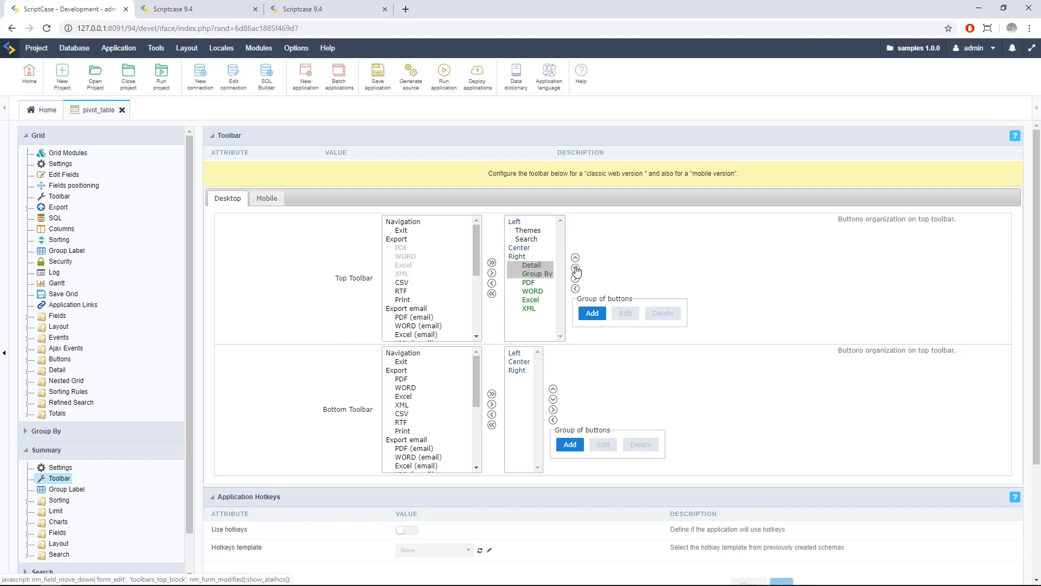
- Group Detail, Group By, PDF, WORD, Excel and XML as side-by-side buttons in the top toolbar and run the application
{"action": "left_click", "coordinate": [533, 265]}
{"action": "left_click", "coordinate": [530, 308], "text": "shift"}
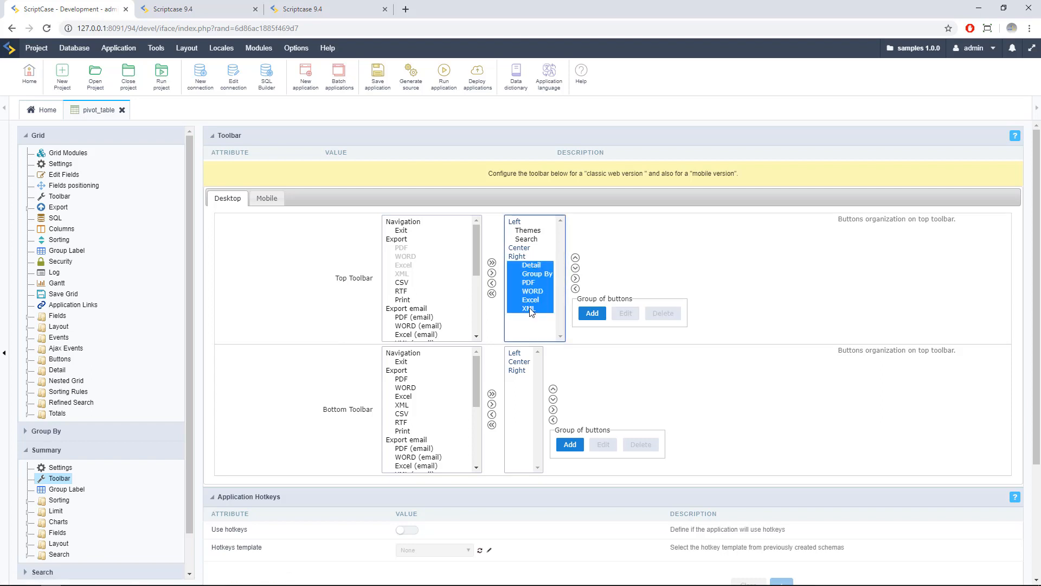
{"action": "left_click", "coordinate": [591, 315]}
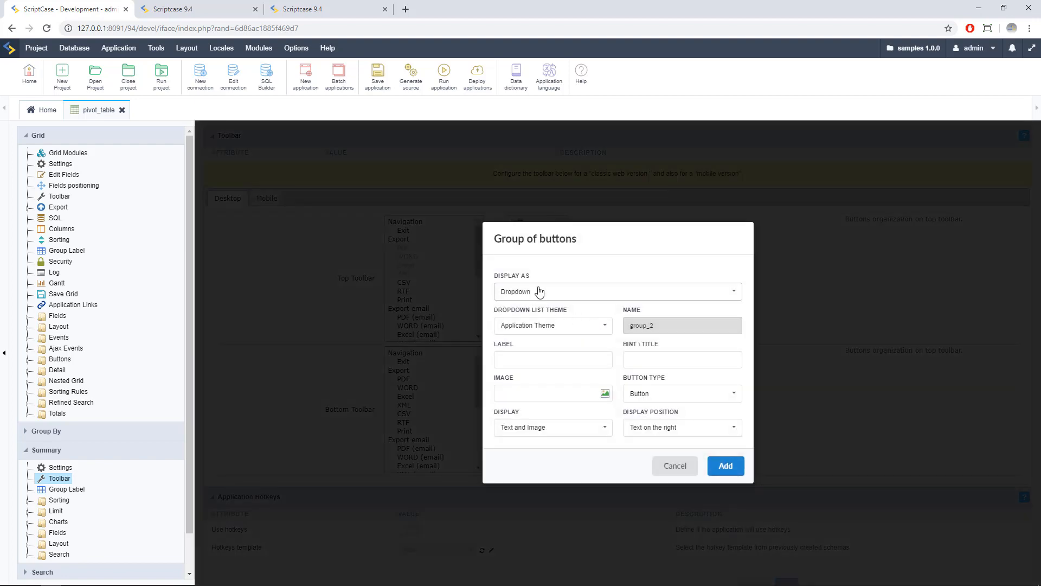
{"action": "left_click", "coordinate": [541, 293]}
{"action": "left_click", "coordinate": [521, 331]}
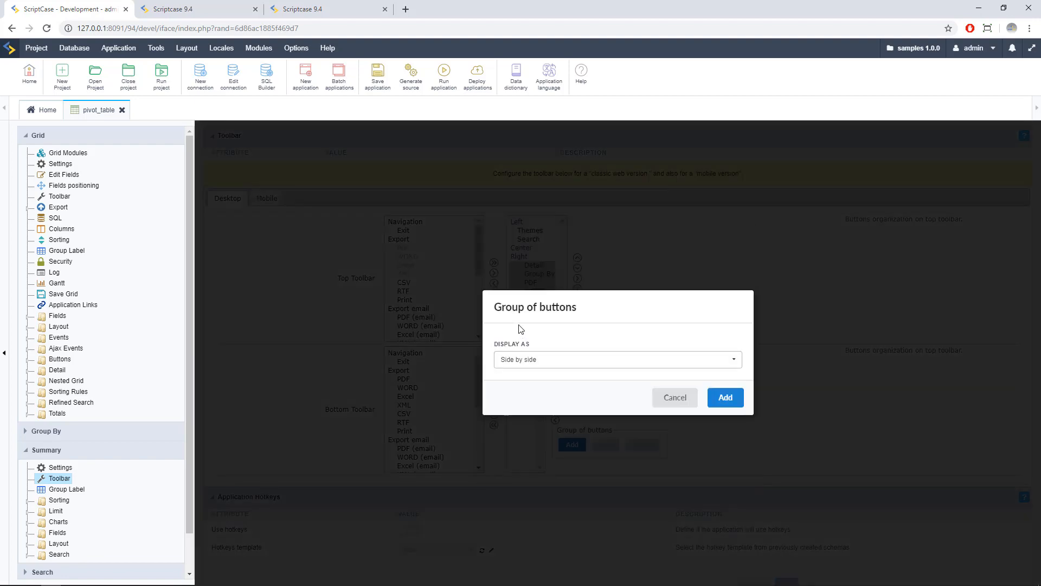
{"action": "left_click", "coordinate": [725, 397]}
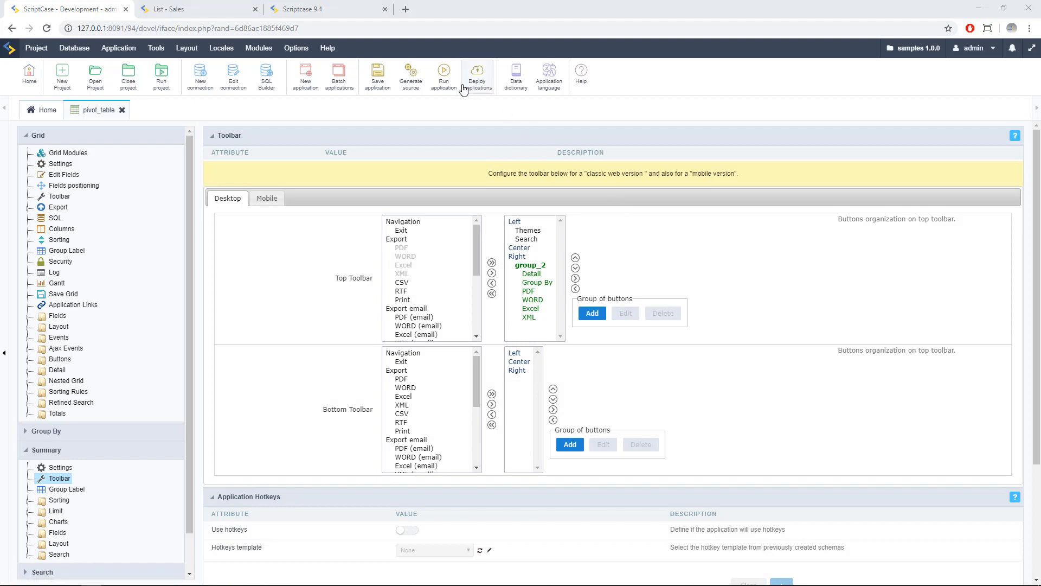
{"action": "left_click", "coordinate": [444, 78]}
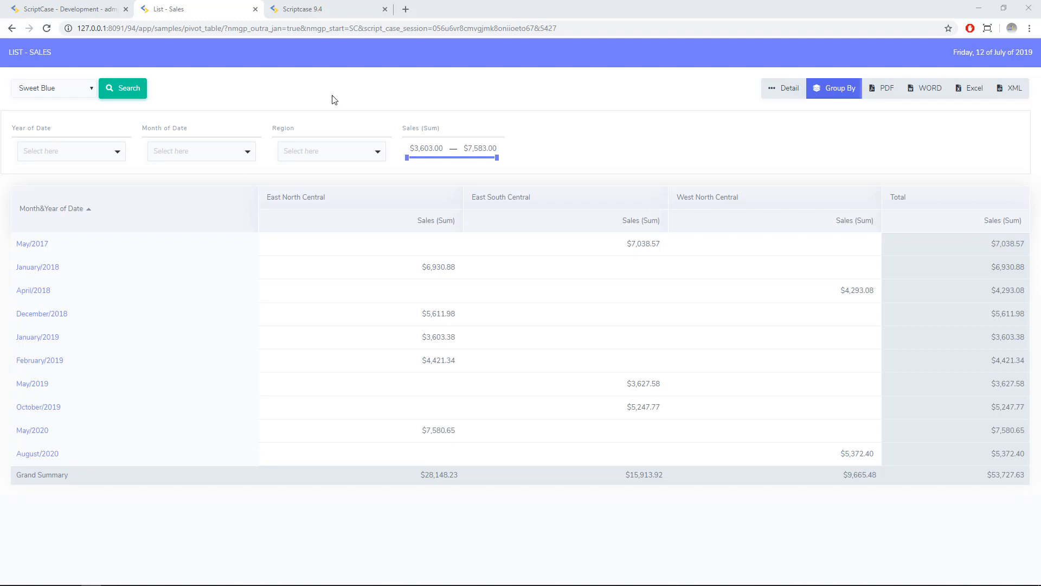
- Return to the development environment and display the Sweet Blue set in the CSS buttons management
{"action": "left_click", "coordinate": [52, 10]}
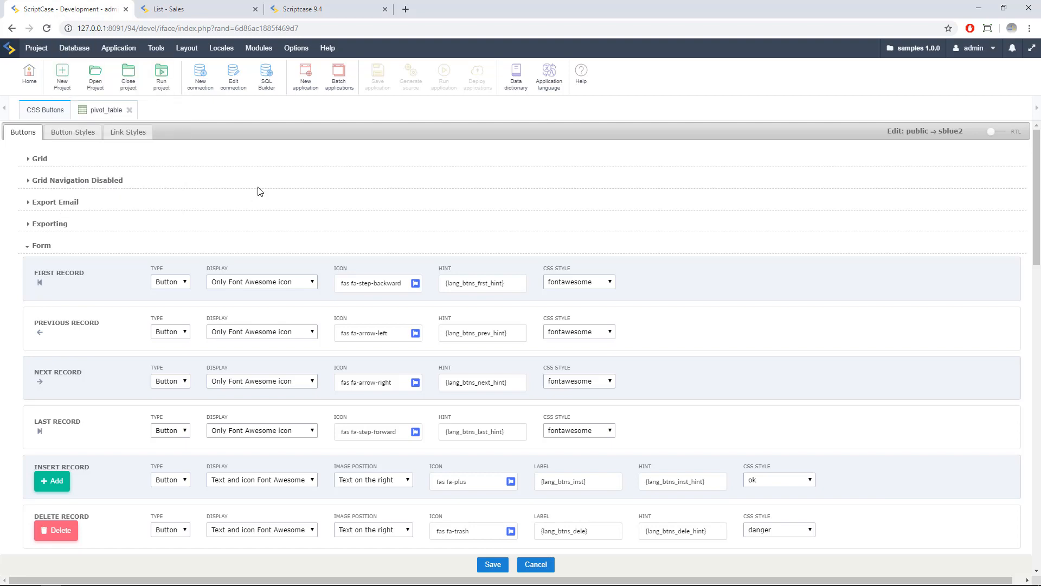
{"action": "mouse_move", "coordinate": [187, 49]}
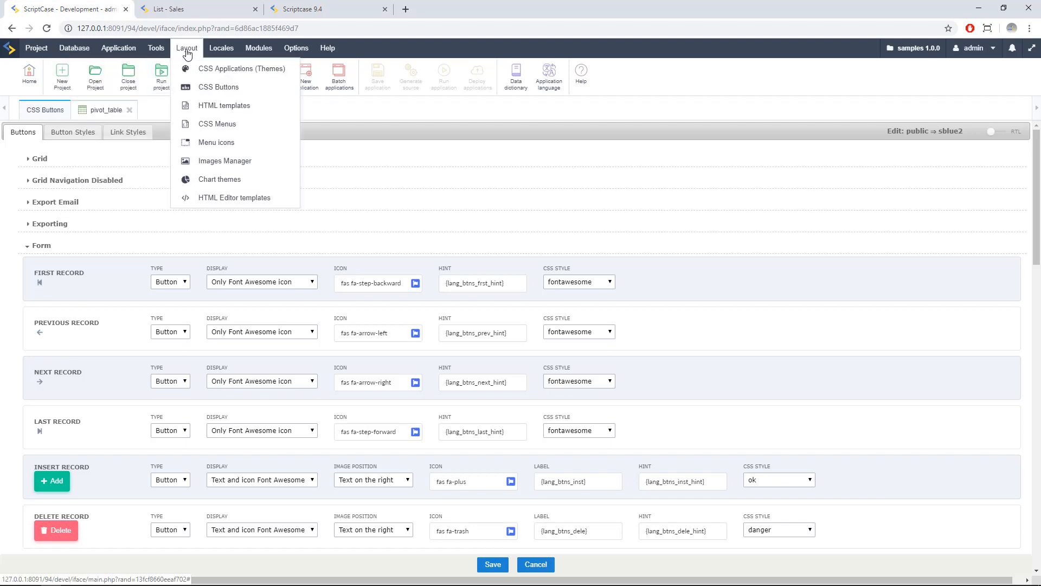
{"action": "left_click", "coordinate": [211, 90]}
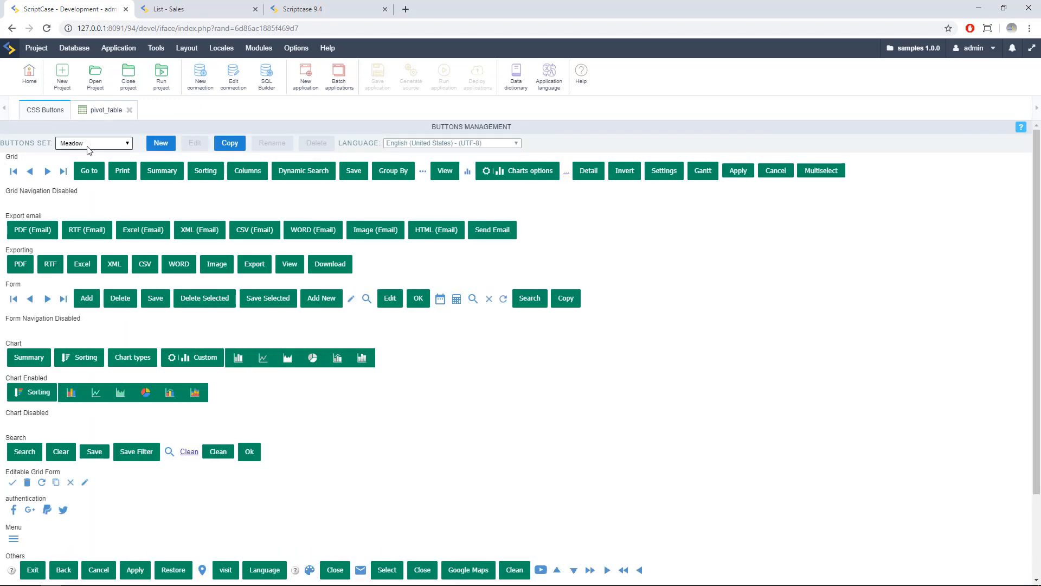
{"action": "left_click", "coordinate": [87, 143]}
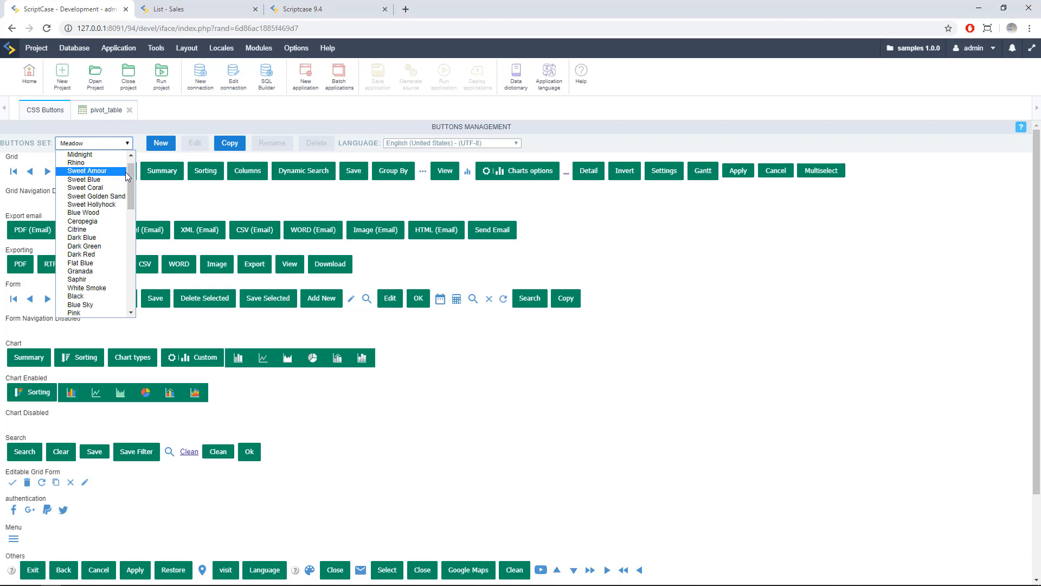
{"action": "mouse_move", "coordinate": [129, 173]}
{"action": "left_mouse_down"}
{"action": "mouse_move", "coordinate": [130, 164]}
{"action": "mouse_move", "coordinate": [129, 173]}
{"action": "left_mouse_up"}
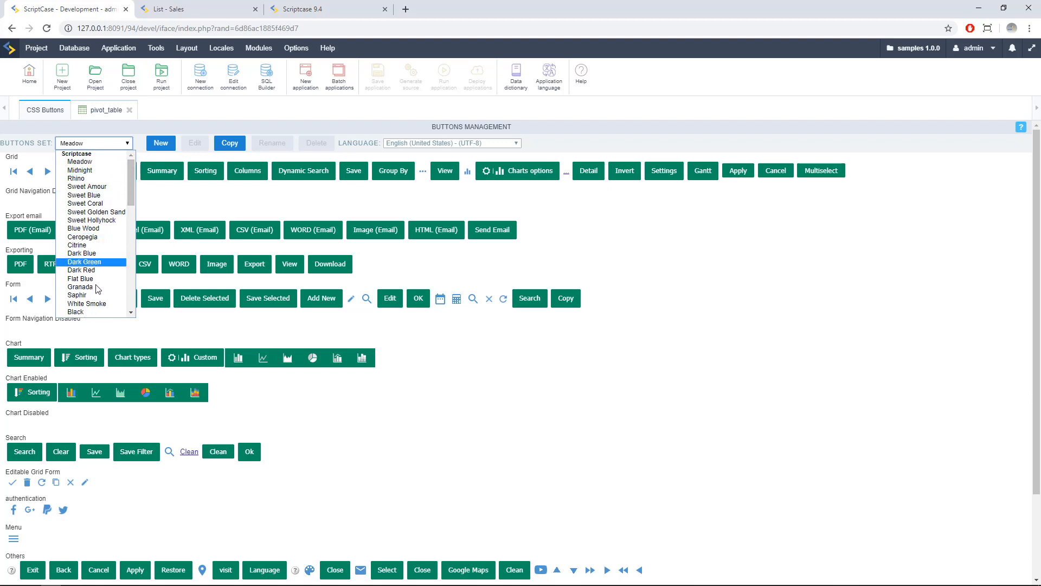
{"action": "left_click", "coordinate": [106, 196]}
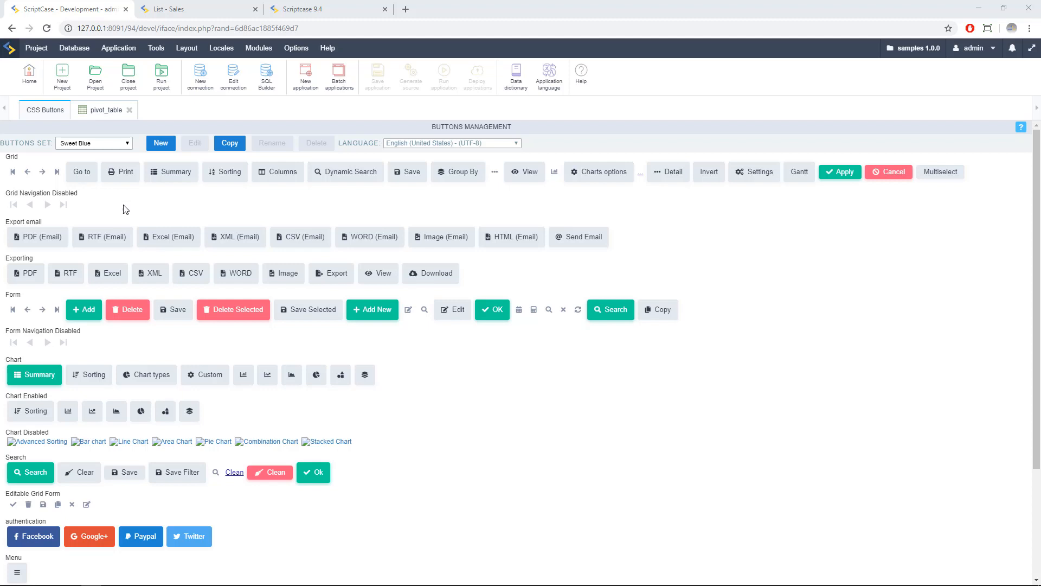
- Copy the Sweet Blue button set as a public set named sw_blue
{"action": "left_click", "coordinate": [233, 146]}
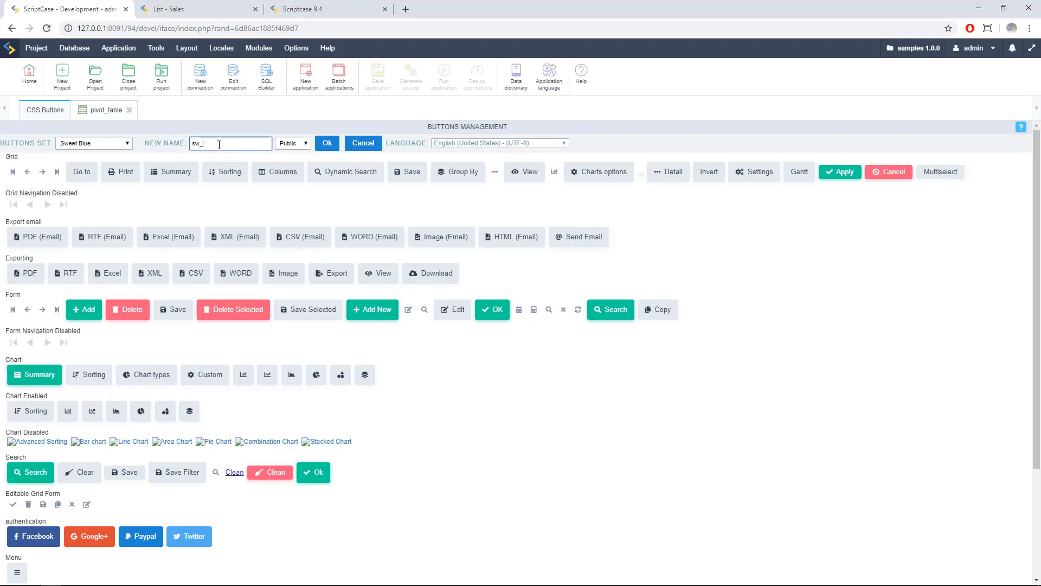
{"action": "type", "text": "blue"}
{"action": "left_click", "coordinate": [293, 143]}
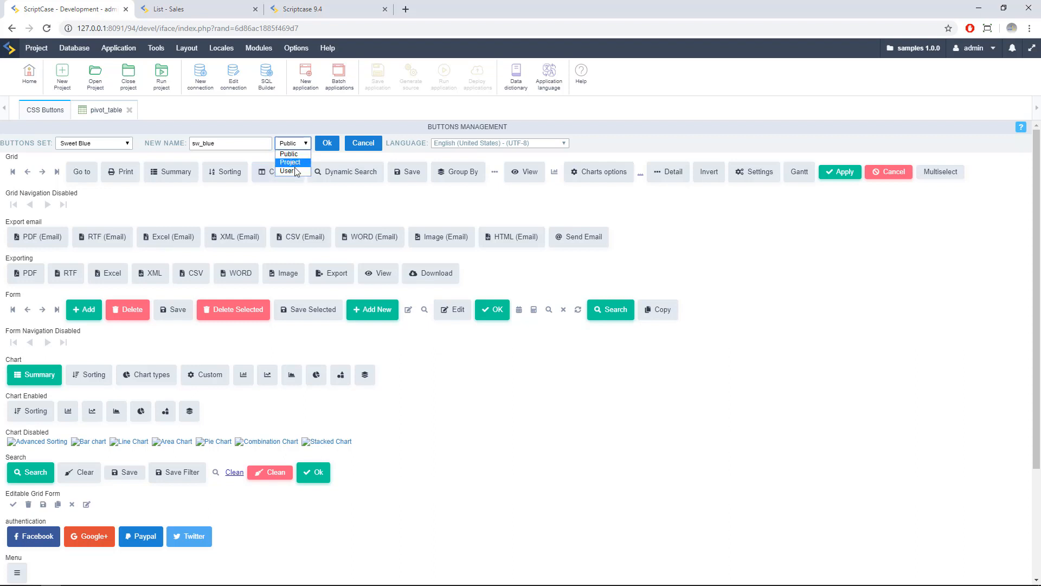
{"action": "left_click", "coordinate": [267, 160]}
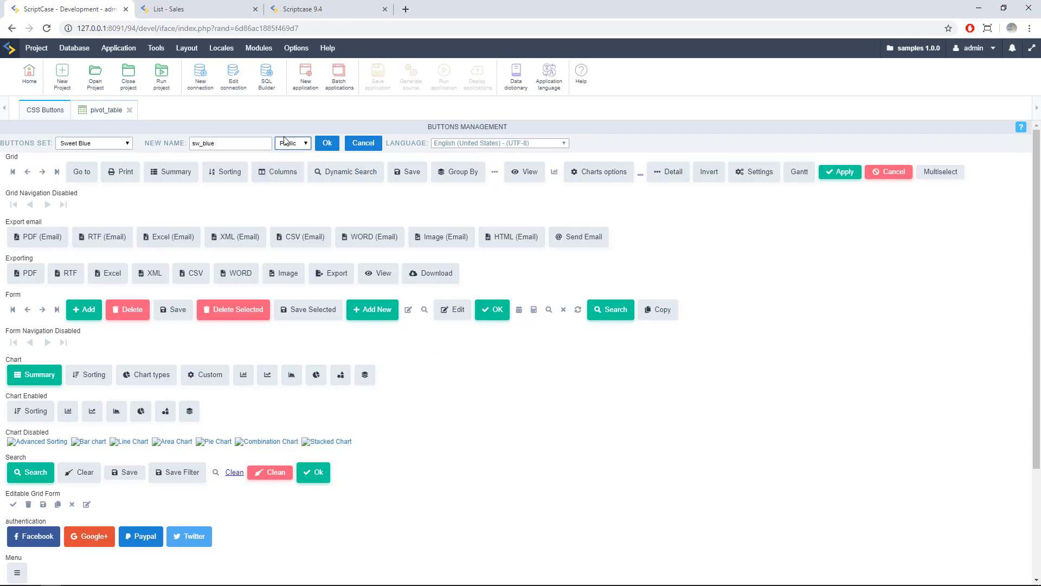
{"action": "left_click", "coordinate": [325, 148]}
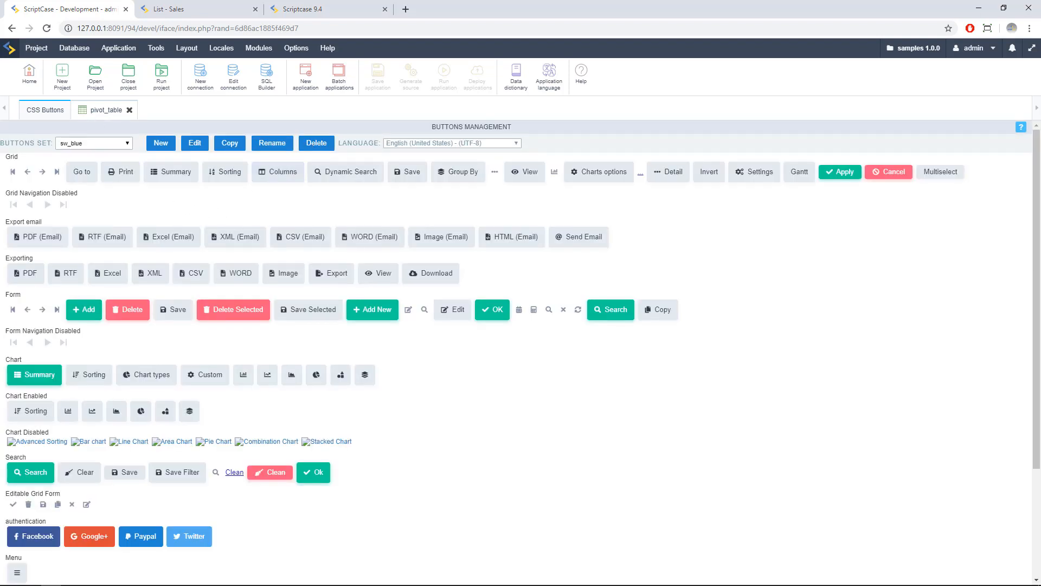
- Open the sw_blue button set for editing and look into its Grid button section
{"action": "left_click", "coordinate": [196, 144]}
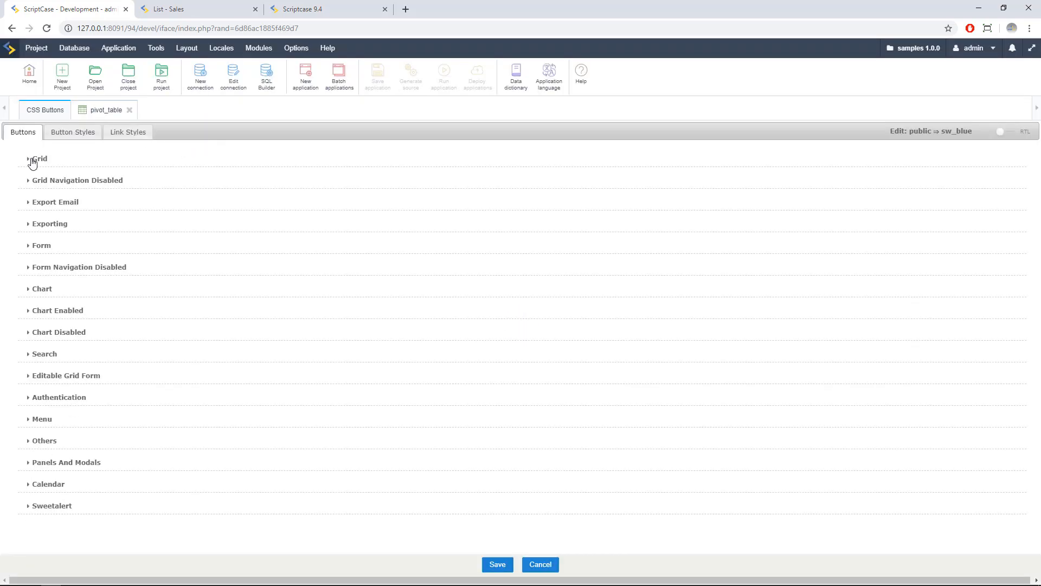
{"action": "left_click", "coordinate": [32, 160]}
{"action": "left_click", "coordinate": [31, 159]}
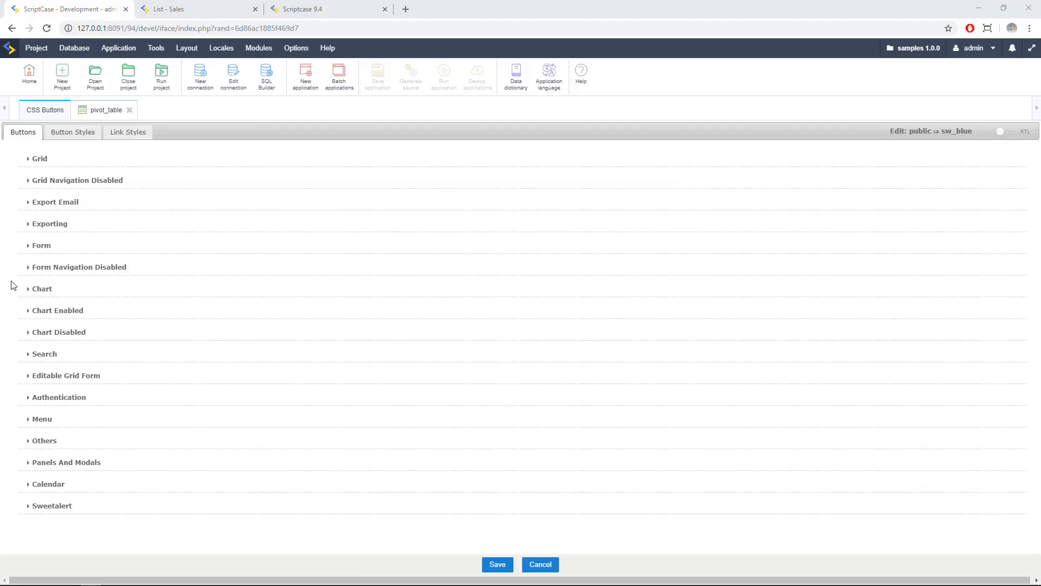
- Look through the set's button styles, previewing check, danger, facebook, fontawesome, google, youtube and cancel
{"action": "left_click", "coordinate": [70, 134]}
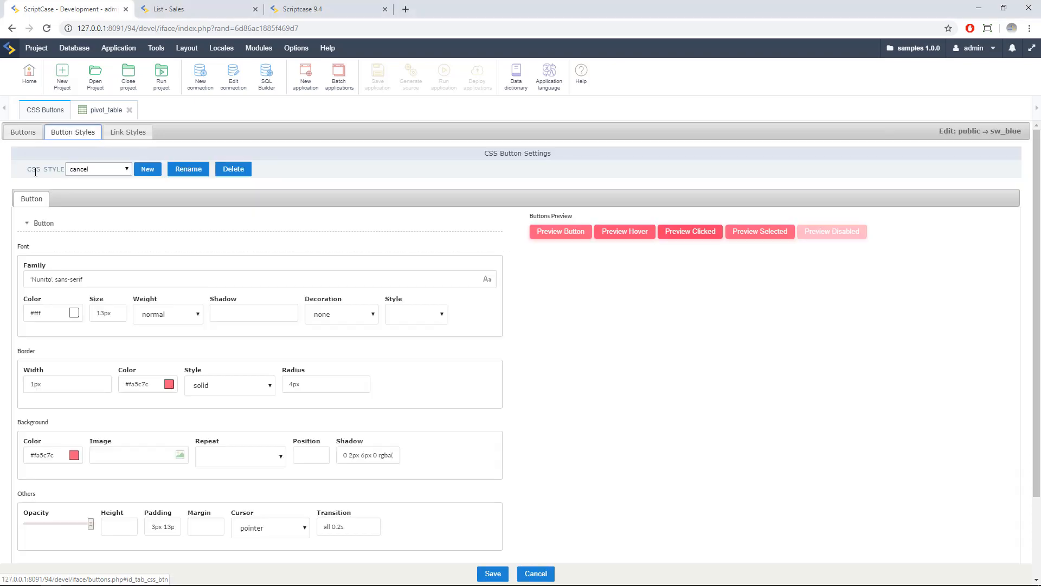
{"action": "left_click_drag", "start_coordinate": [35, 172], "coordinate": [48, 172]}
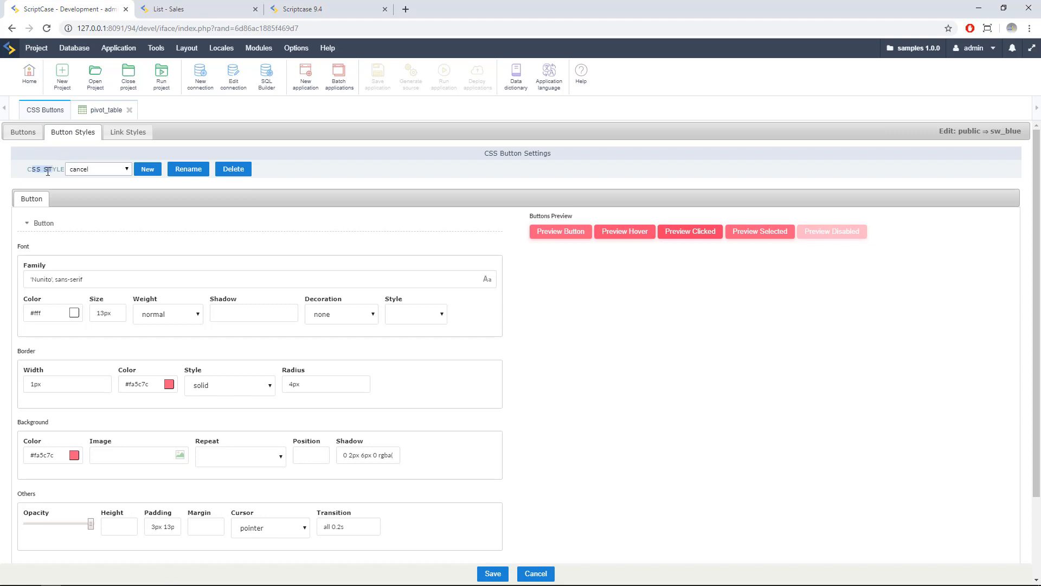
{"action": "left_click", "coordinate": [47, 171]}
{"action": "left_click", "coordinate": [76, 169]}
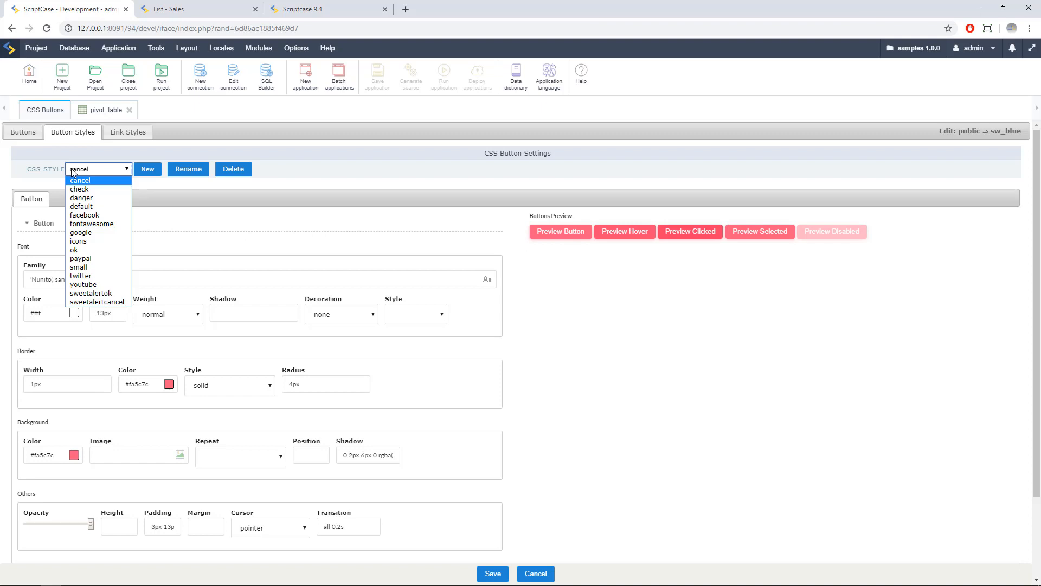
{"action": "left_click", "coordinate": [86, 190]}
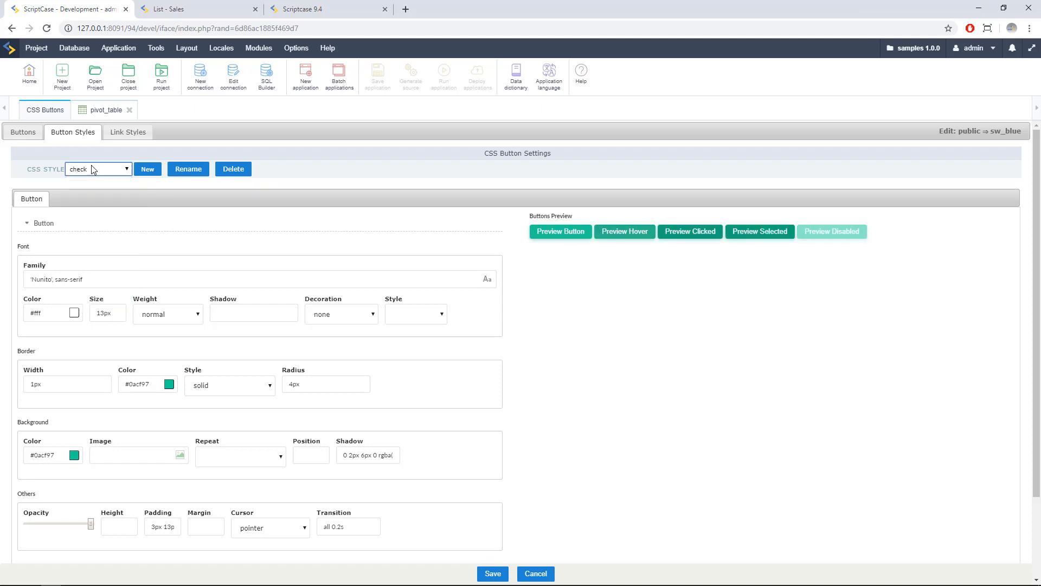
{"action": "left_click", "coordinate": [91, 167]}
{"action": "left_click", "coordinate": [93, 197]}
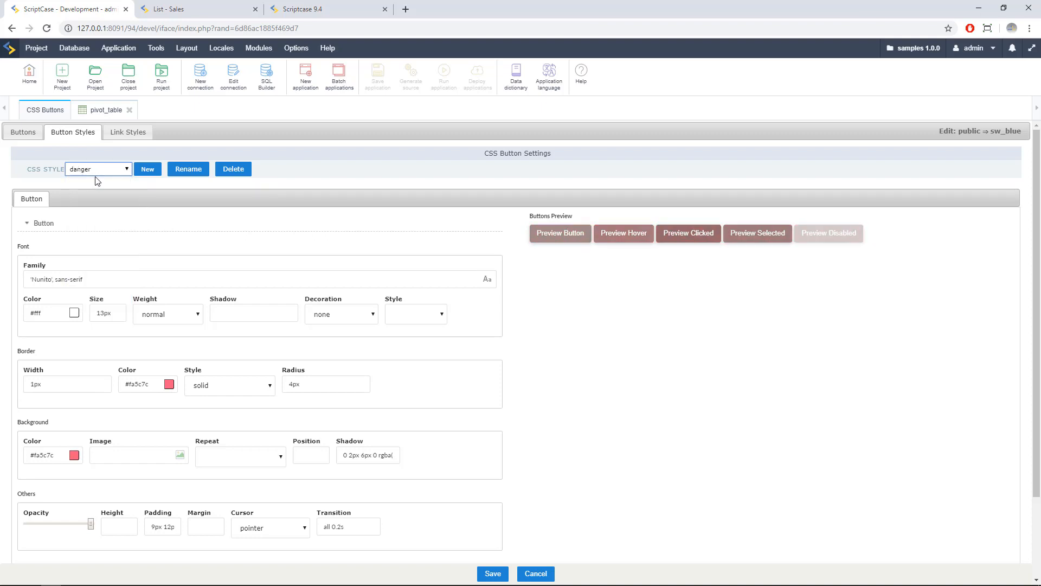
{"action": "left_click", "coordinate": [90, 169]}
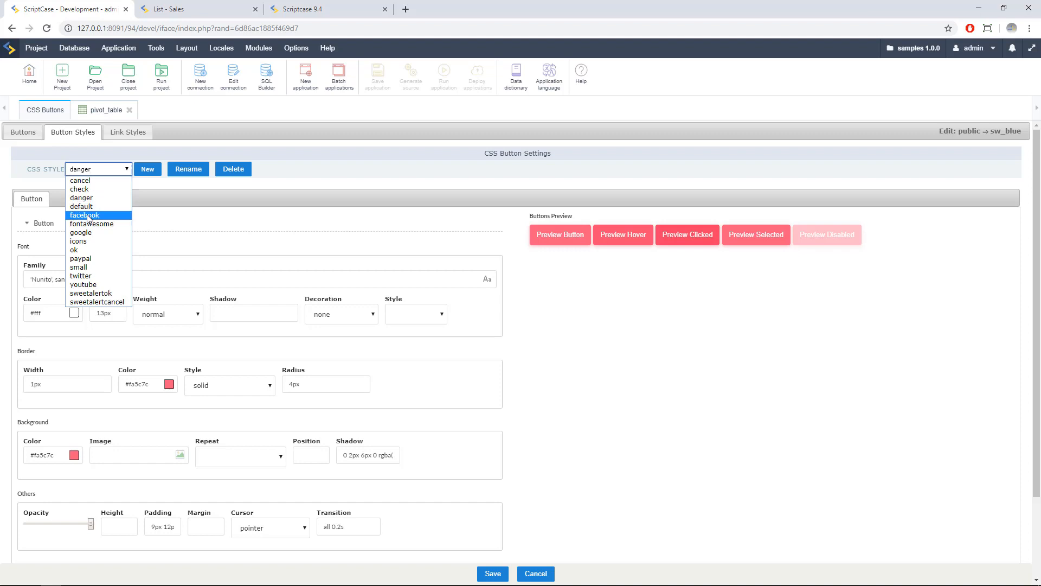
{"action": "left_click", "coordinate": [88, 216]}
{"action": "left_click", "coordinate": [97, 169]}
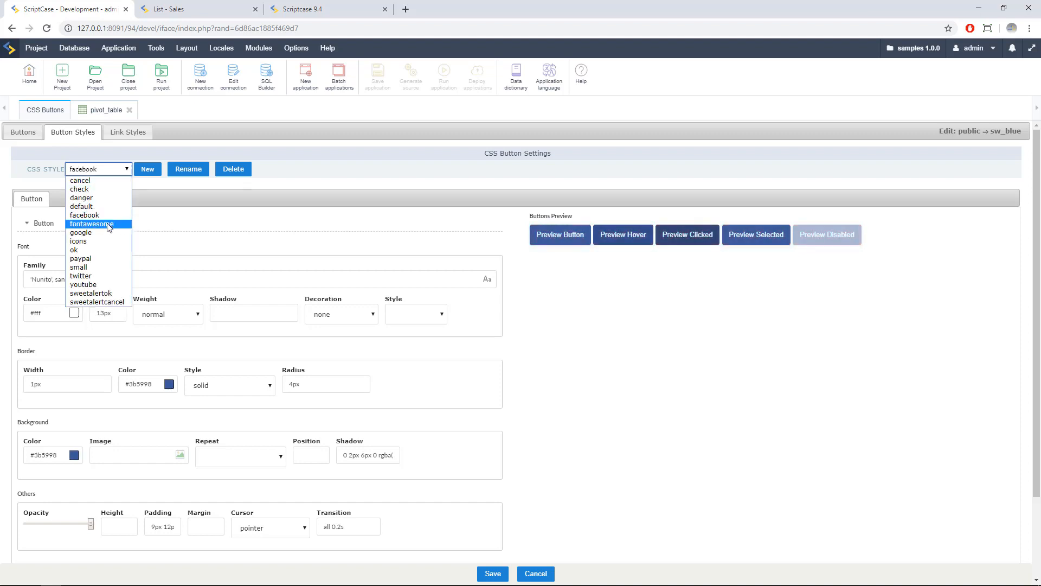
{"action": "left_click", "coordinate": [105, 224]}
{"action": "left_click", "coordinate": [101, 171]}
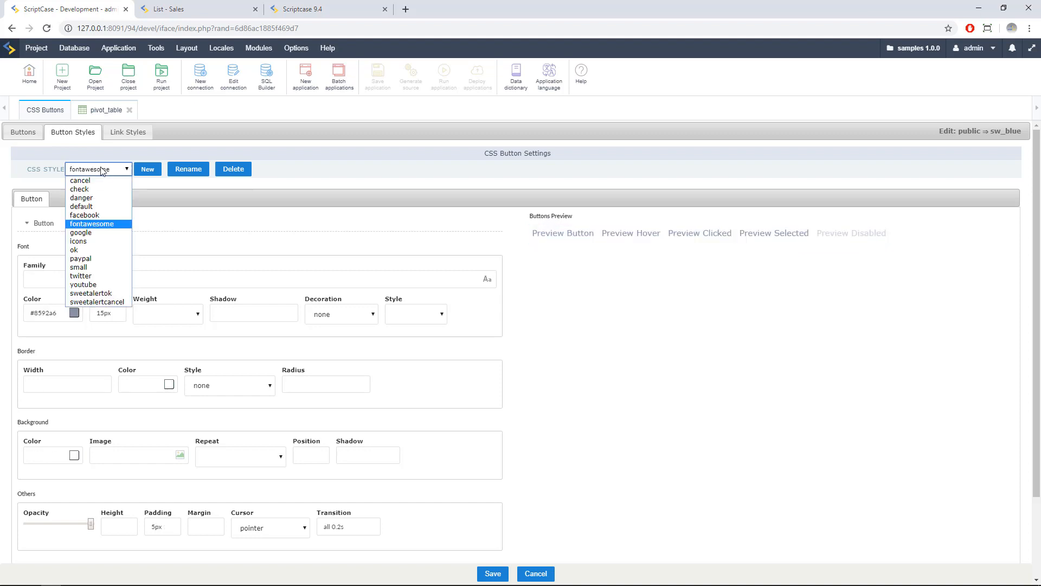
{"action": "key", "text": "Return"}
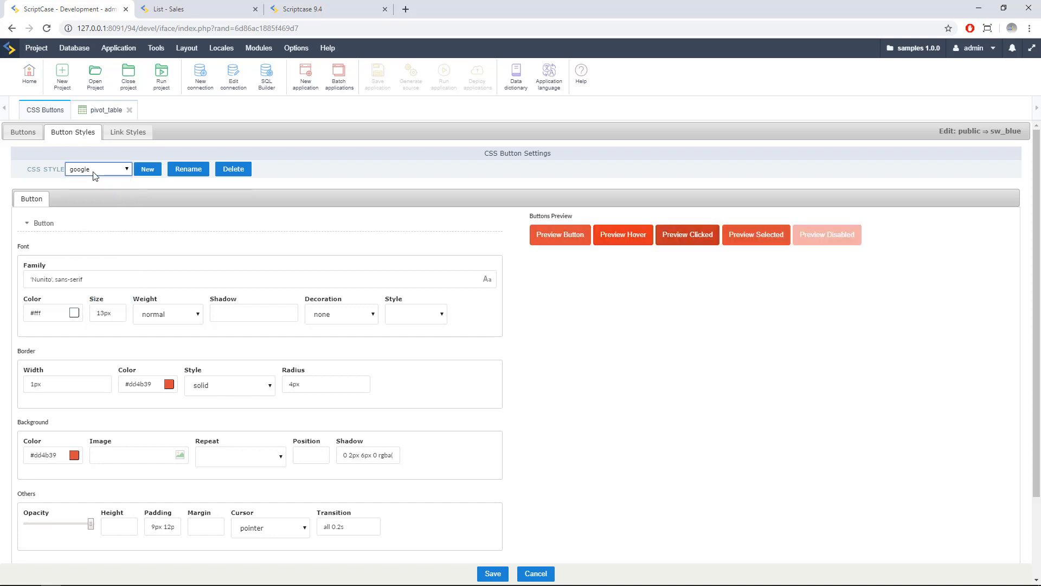
{"action": "left_click", "coordinate": [94, 169]}
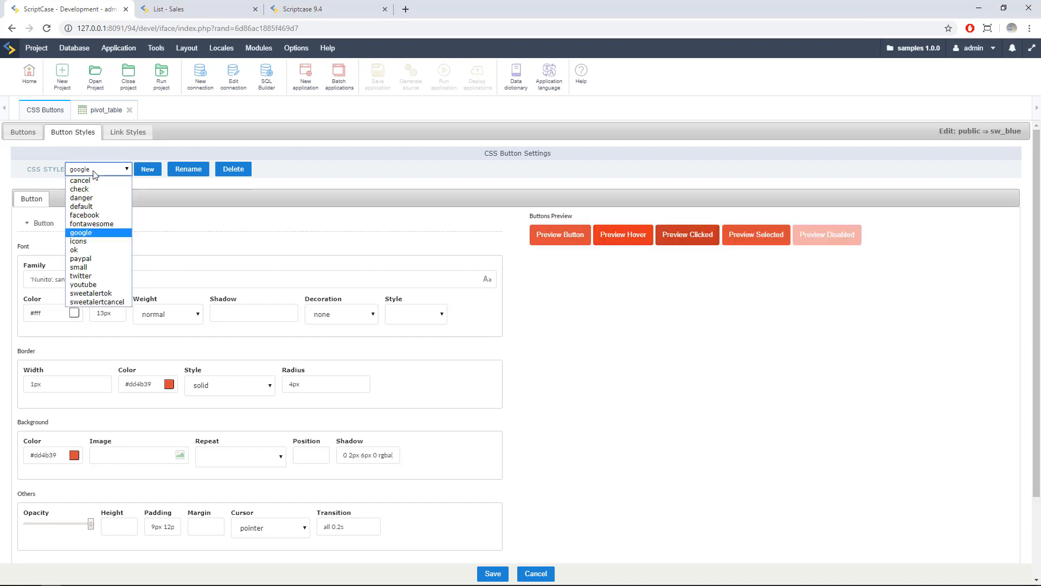
{"action": "left_click", "coordinate": [91, 287]}
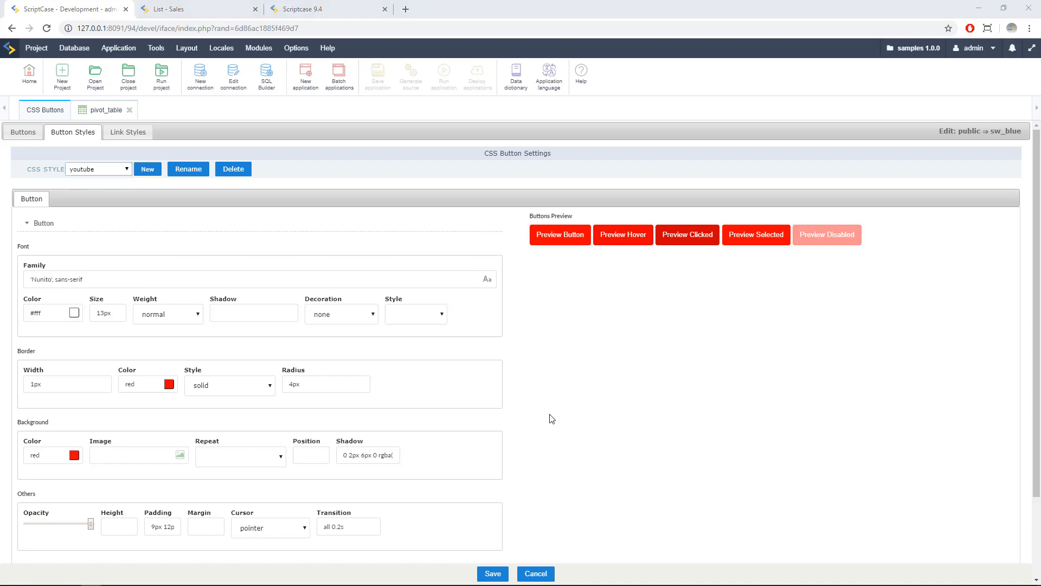
{"action": "left_click", "coordinate": [98, 170]}
{"action": "left_click", "coordinate": [97, 170]}
{"action": "left_click", "coordinate": [90, 180]}
- Create a new button style named purple_sc94 starting from the default style
{"action": "left_click", "coordinate": [93, 169]}
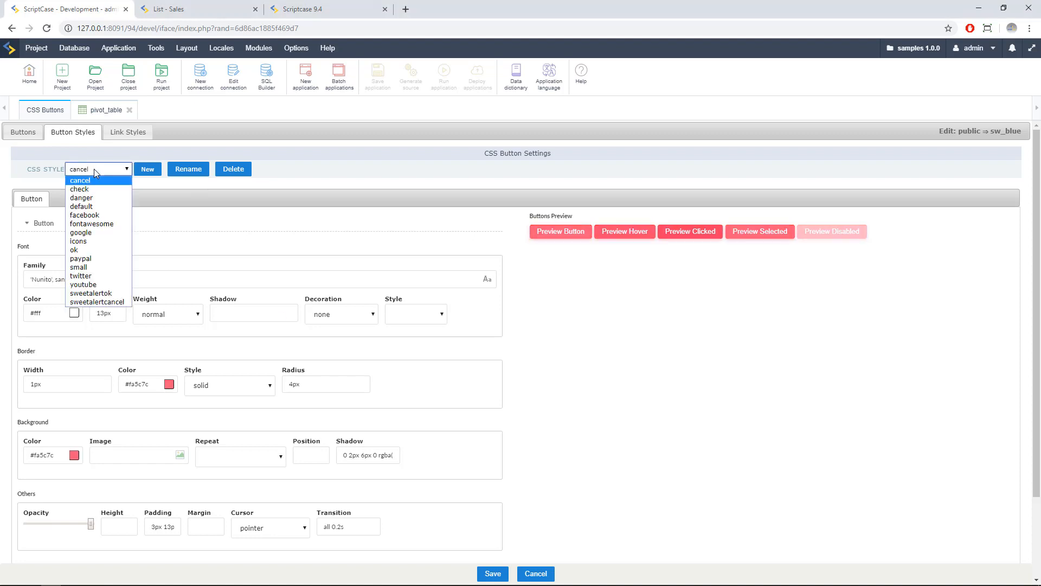
{"action": "left_click", "coordinate": [88, 207]}
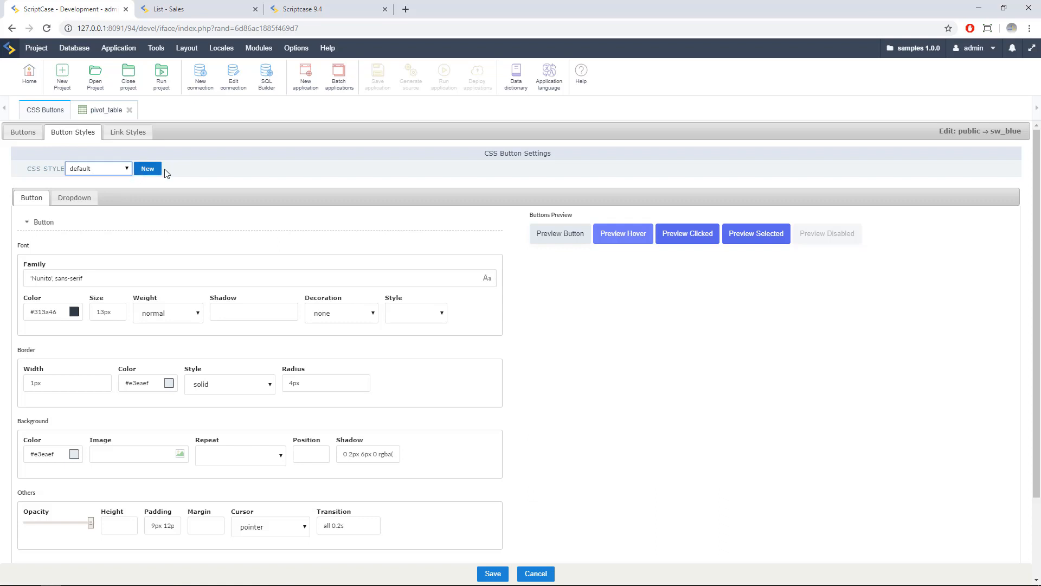
{"action": "left_click", "coordinate": [147, 169]}
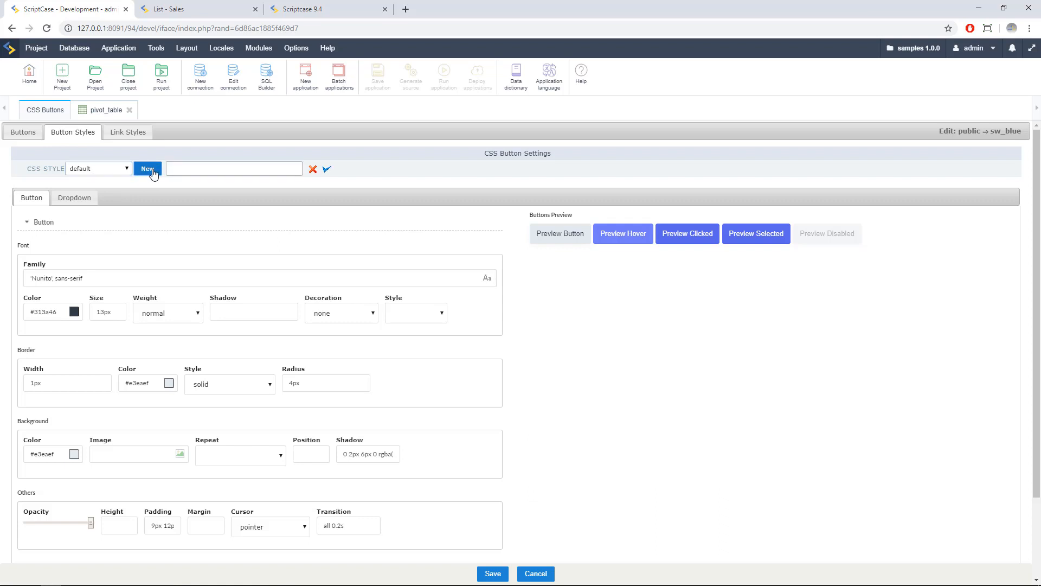
{"action": "left_click", "coordinate": [180, 170]}
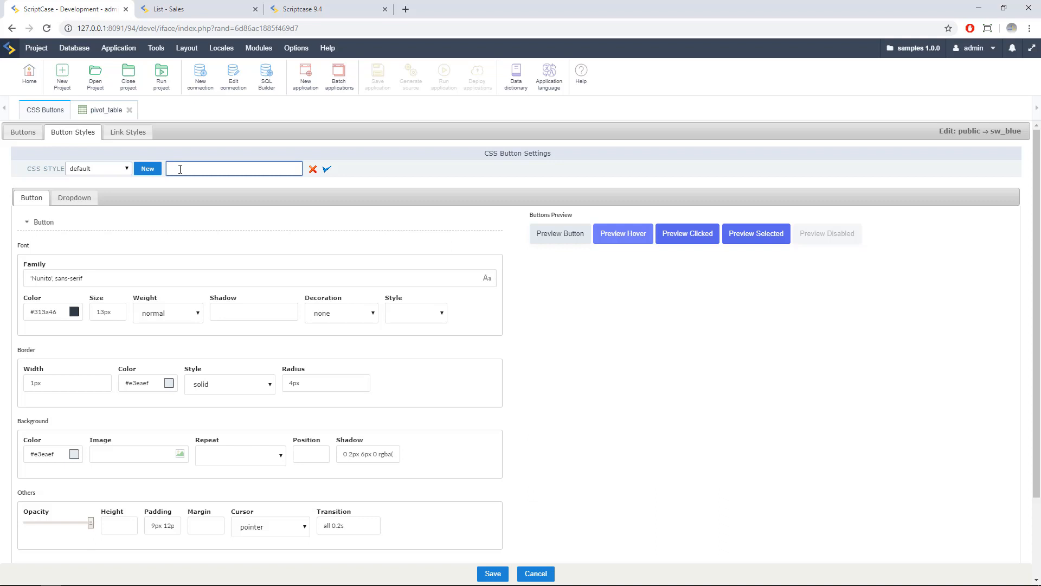
{"action": "type", "text": "PU"}
{"action": "type", "text": "P"}
{"action": "type", "text": "urple"}
{"action": "type", "text": "_sc9"}
{"action": "type", "text": "5"}
{"action": "key", "text": "BackSpace"}
{"action": "type", "text": "4"}
{"action": "left_click", "coordinate": [326, 170]}
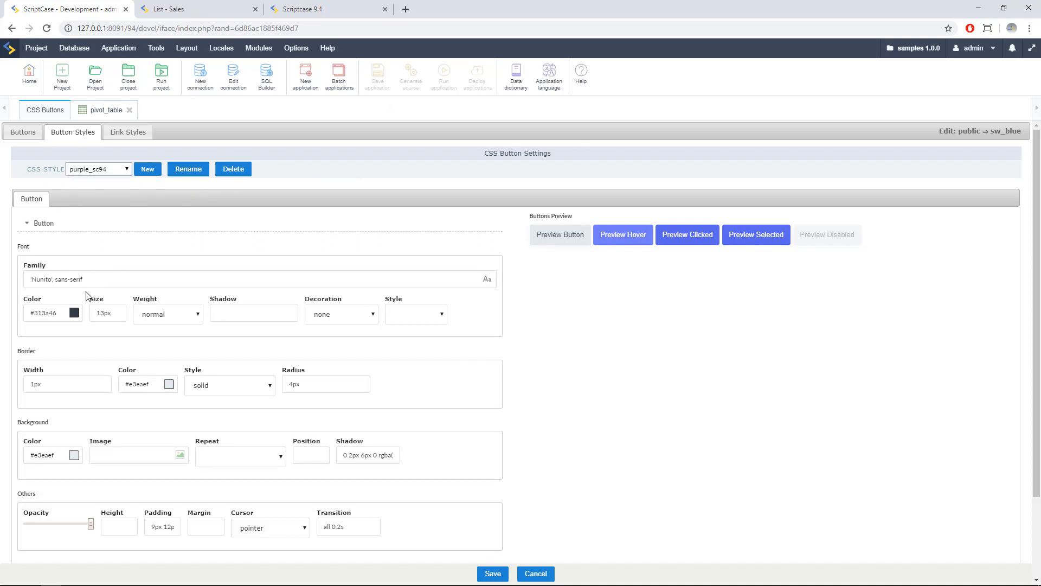
- Examine the Button and Button Hover settings of the purple_sc94 style and the previews of its button states
{"action": "scroll", "coordinate": [85, 294], "scroll_direction": "down", "scroll_amount": 2}
{"action": "scroll", "coordinate": [85, 295], "scroll_direction": "up", "scroll_amount": 1}
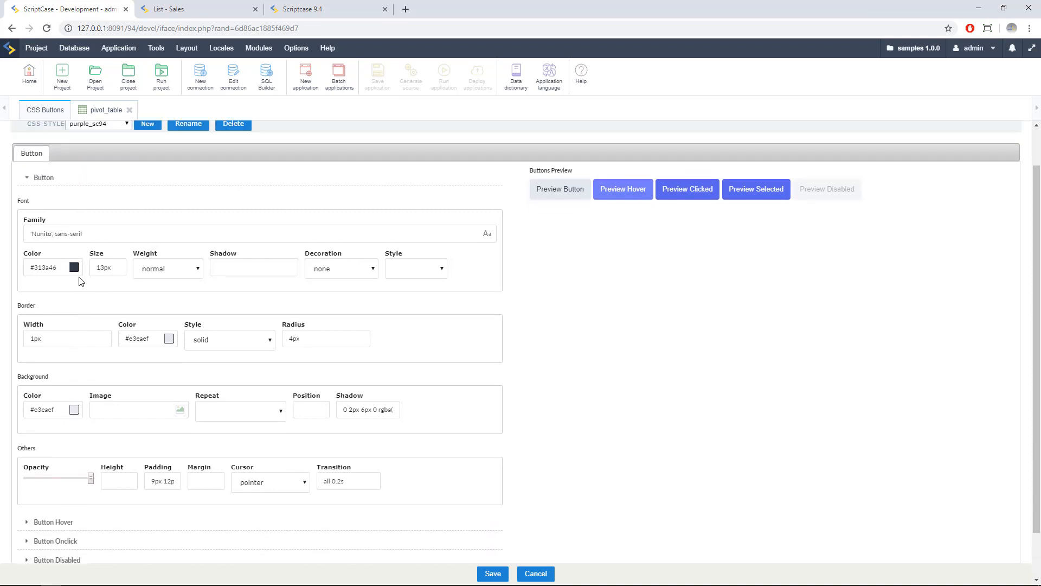
{"action": "left_click", "coordinate": [28, 178]}
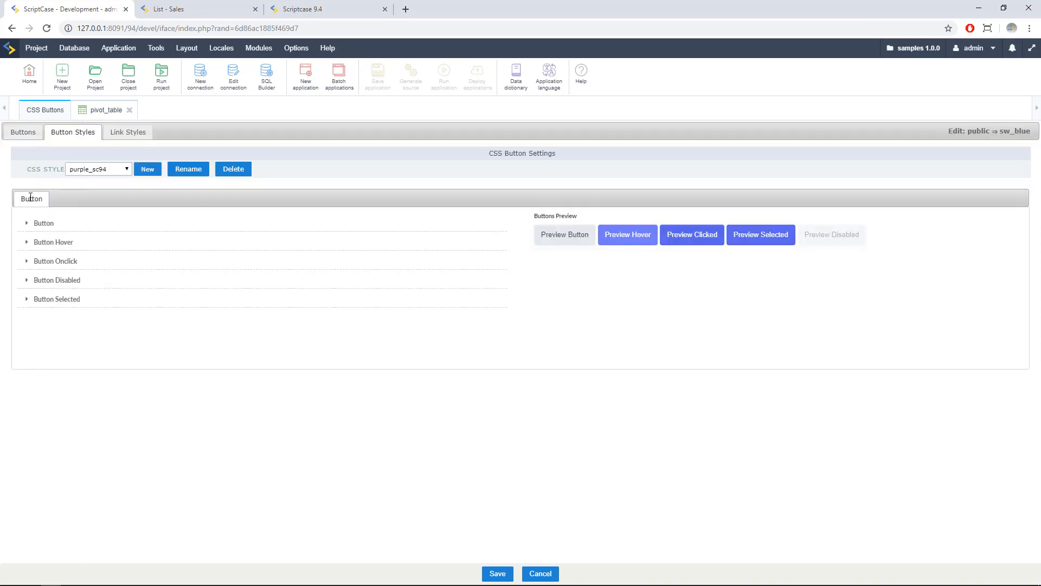
{"action": "left_click", "coordinate": [23, 244]}
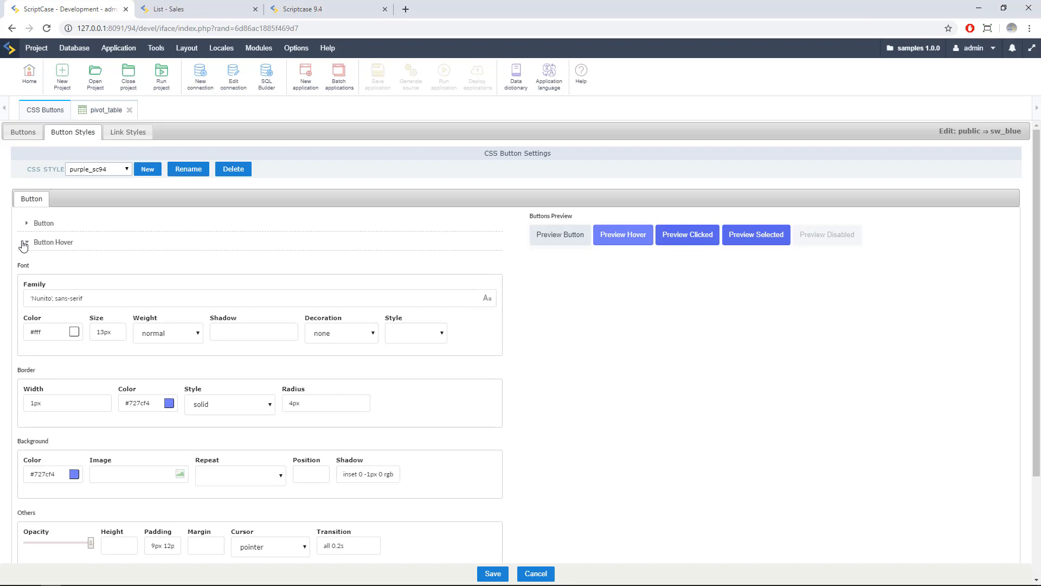
{"action": "left_click", "coordinate": [23, 244]}
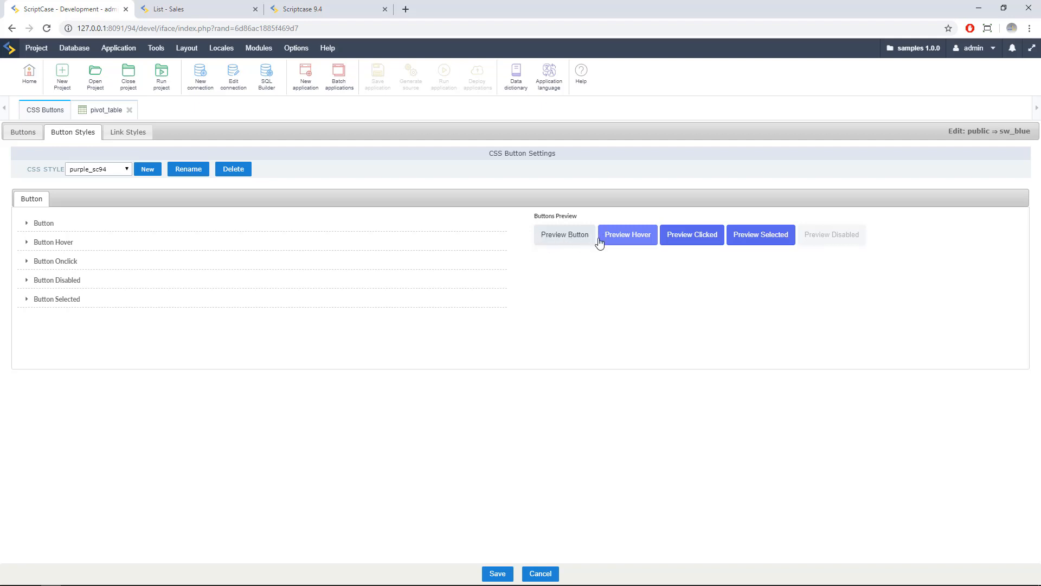
{"action": "left_click", "coordinate": [50, 228]}
{"action": "left_click", "coordinate": [43, 225]}
- Copy the border color #727cf4 from the Button Hover settings and return to the normal Button settings
{"action": "left_click", "coordinate": [41, 248]}
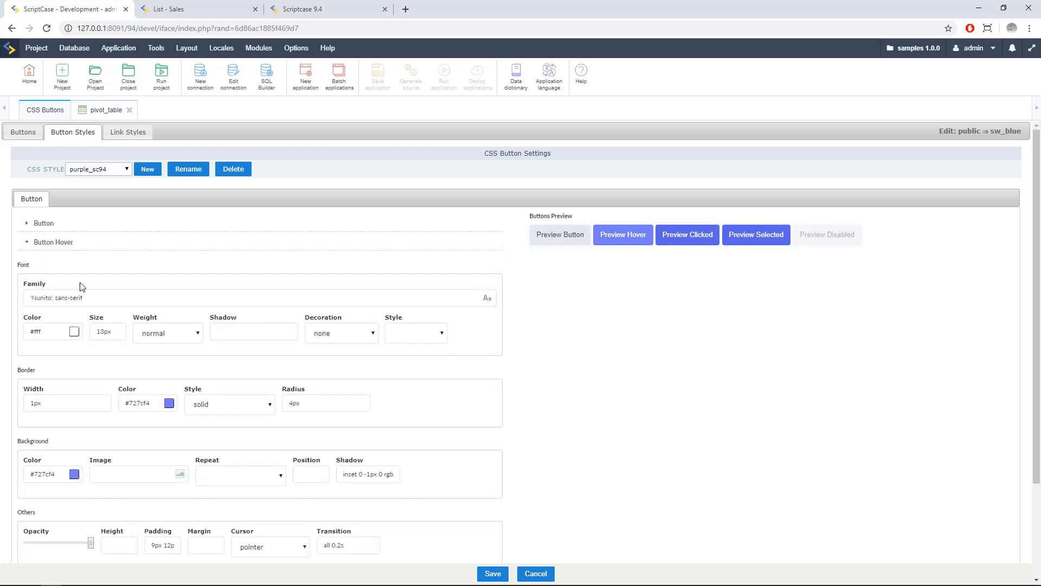
{"action": "triple_click", "coordinate": [140, 403]}
{"action": "key", "text": "ctrl+c"}
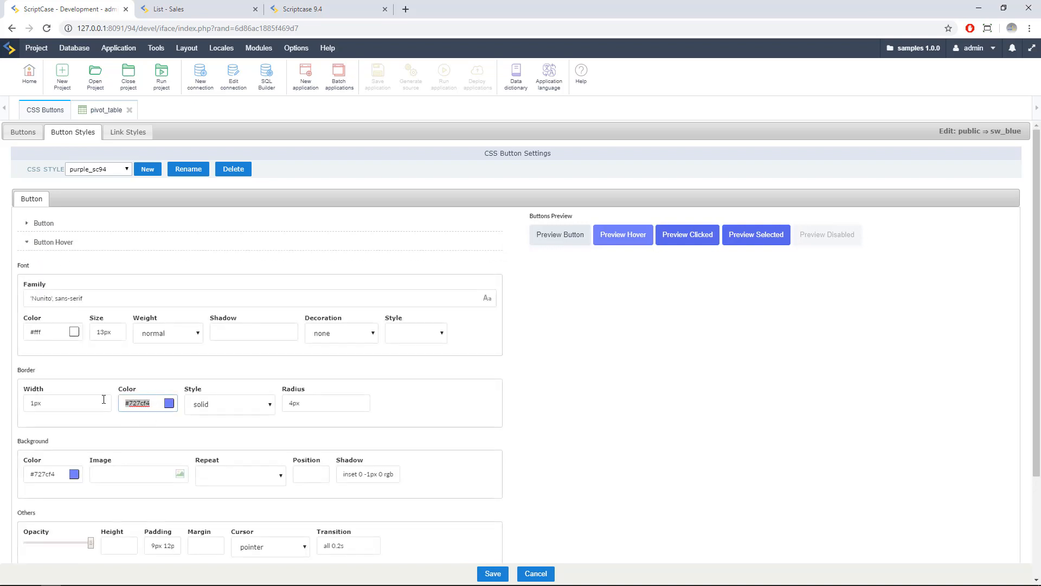
{"action": "left_click", "coordinate": [47, 224]}
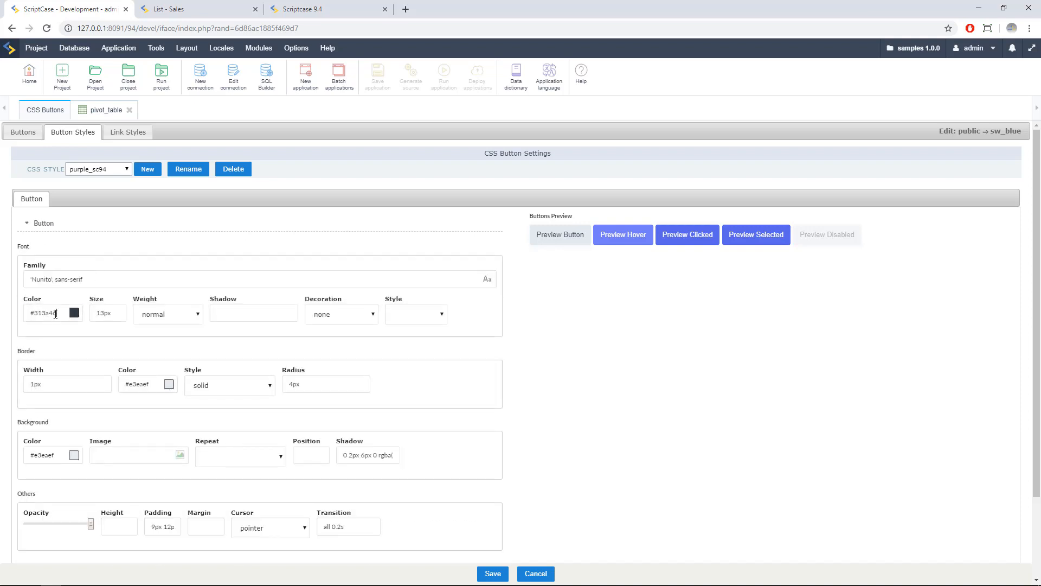
{"action": "triple_click", "coordinate": [55, 315]}
{"action": "key", "text": "ctrl+v"}
{"action": "left_click", "coordinate": [16, 313]}
{"action": "left_click_drag", "start_coordinate": [63, 313], "coordinate": [11, 314]}
{"action": "key", "text": "ctrl+c"}
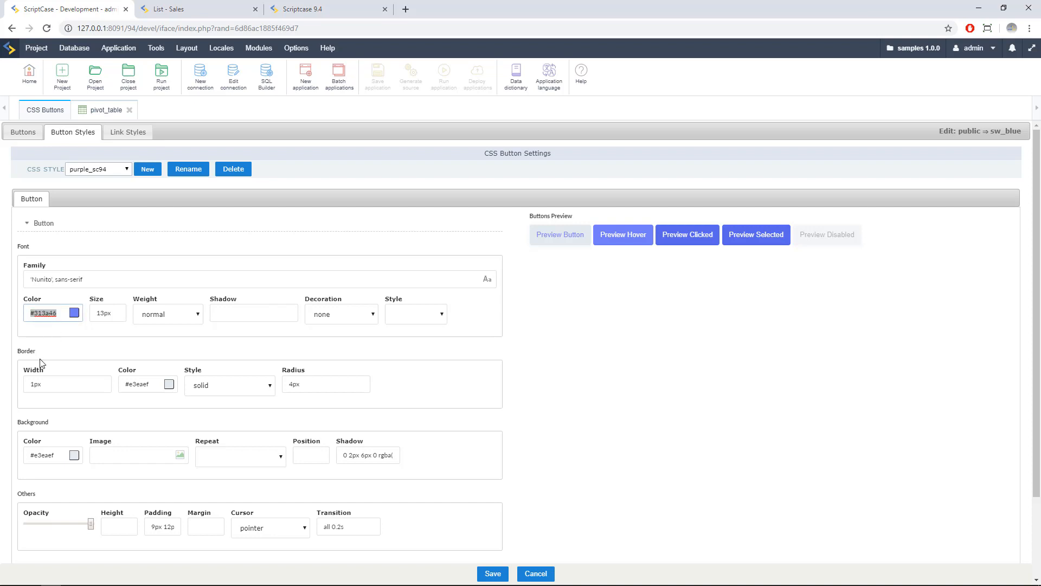
- Set the background color of the normal Button state to the copied #727cf4
{"action": "scroll", "coordinate": [50, 418], "scroll_direction": "down", "scroll_amount": 1}
{"action": "triple_click", "coordinate": [65, 400]}
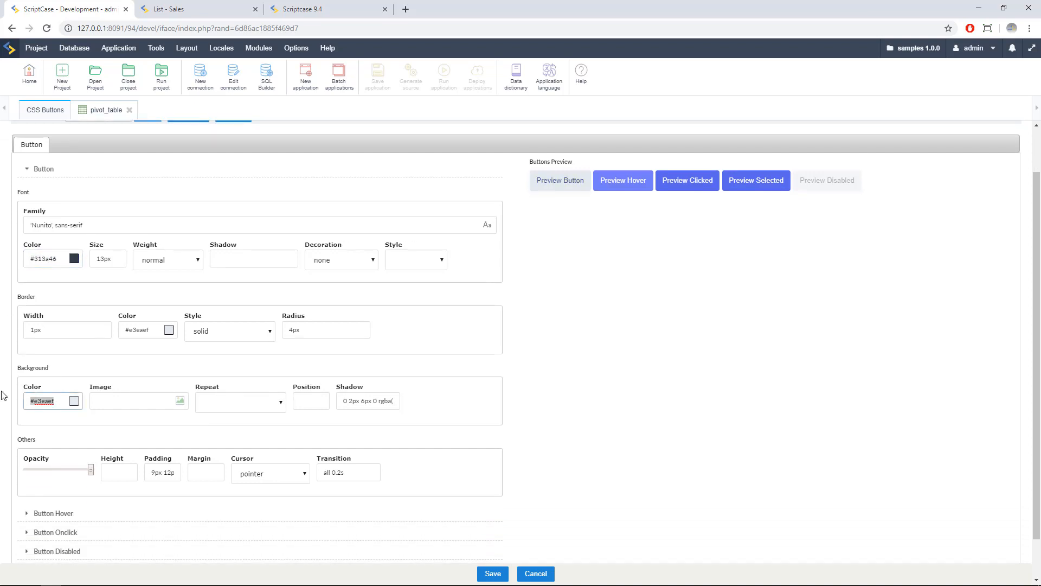
{"action": "key", "text": "ctrl+v"}
{"action": "left_click", "coordinate": [571, 345]}
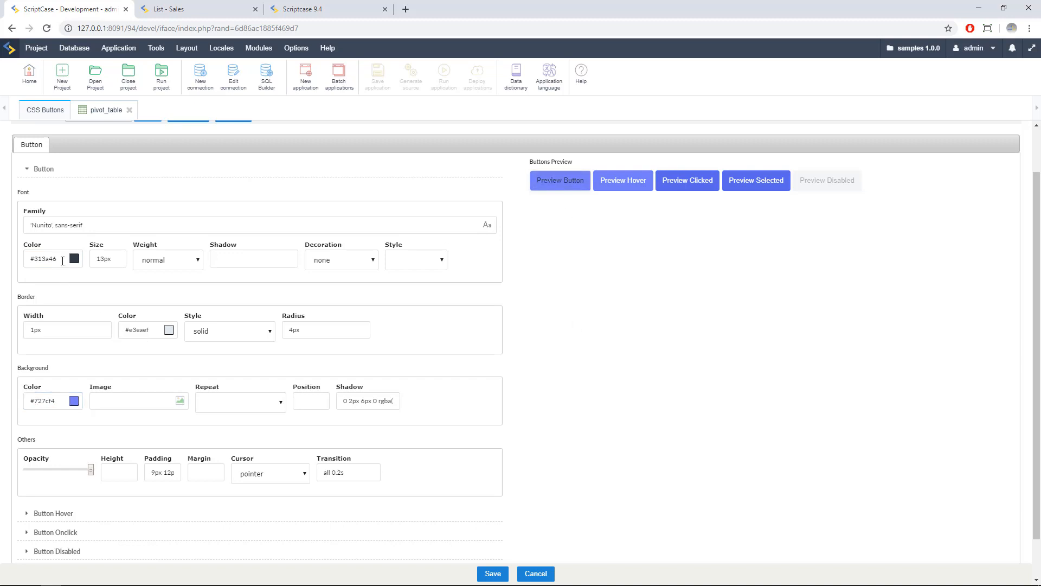
- Set the normal button's font color to its border color #e3eaef and save the button set
{"action": "triple_click", "coordinate": [154, 331]}
{"action": "key", "text": "ctrl+c"}
{"action": "triple_click", "coordinate": [56, 259]}
{"action": "key", "text": "ctrl+v"}
{"action": "left_click", "coordinate": [574, 316]}
{"action": "left_click", "coordinate": [492, 574]}
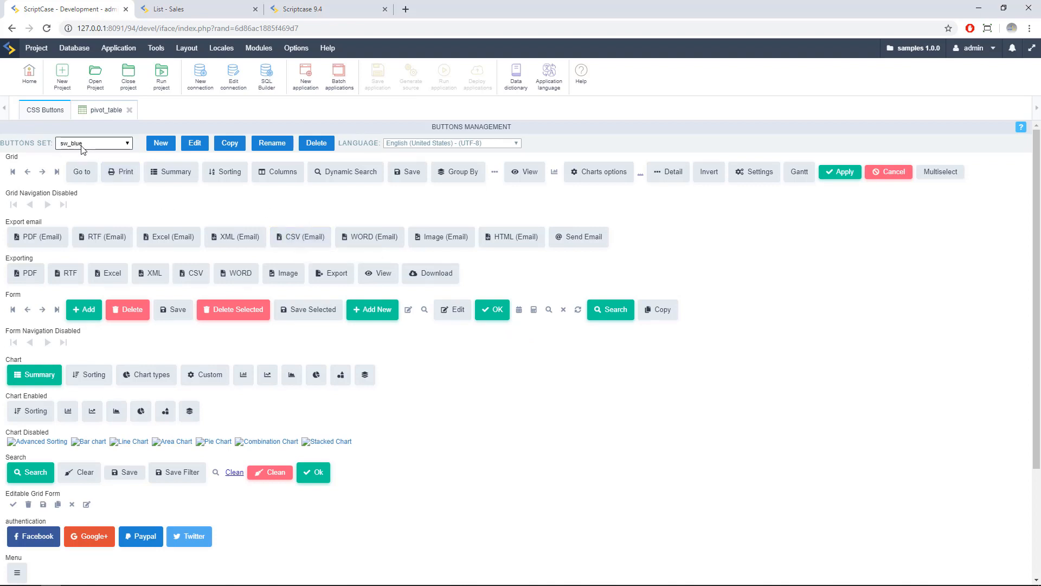
- Reopen the sw_blue set for editing and assign the purple_sc94 style to the Grid section's Printable Version button
{"action": "left_click", "coordinate": [199, 145]}
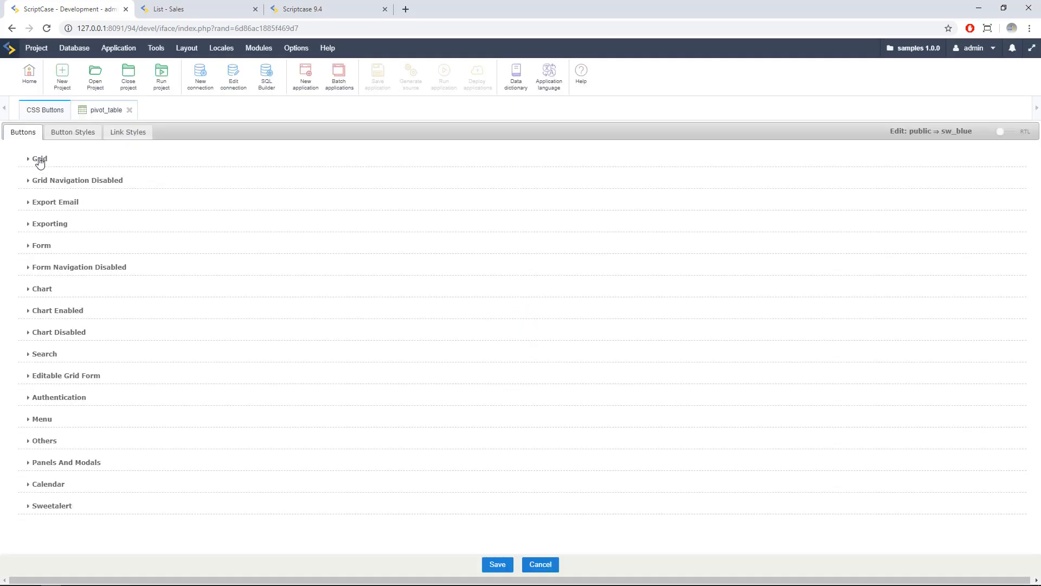
{"action": "left_click", "coordinate": [40, 159]}
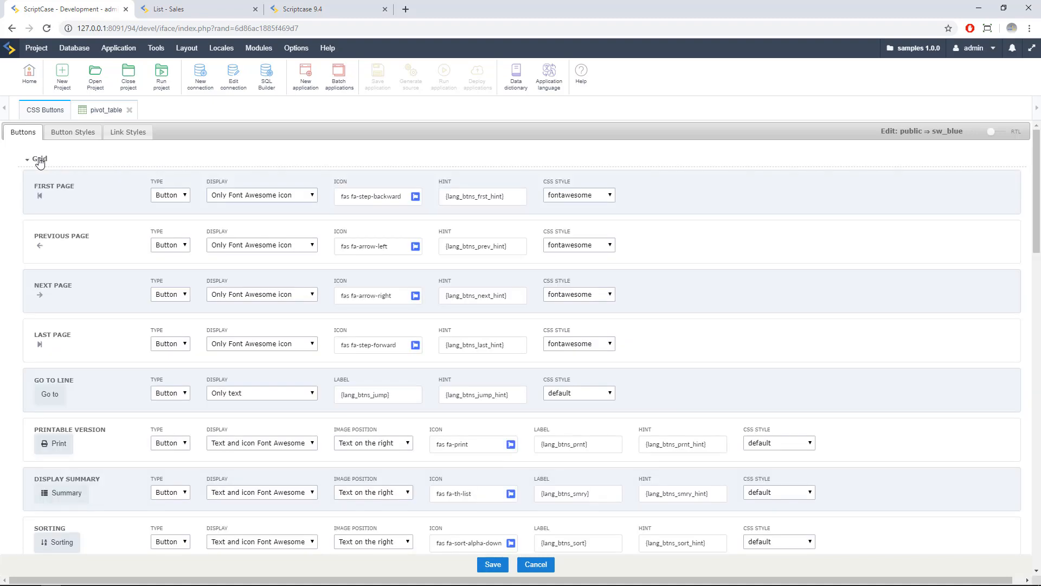
{"action": "scroll", "coordinate": [846, 368], "scroll_direction": "down", "scroll_amount": 4}
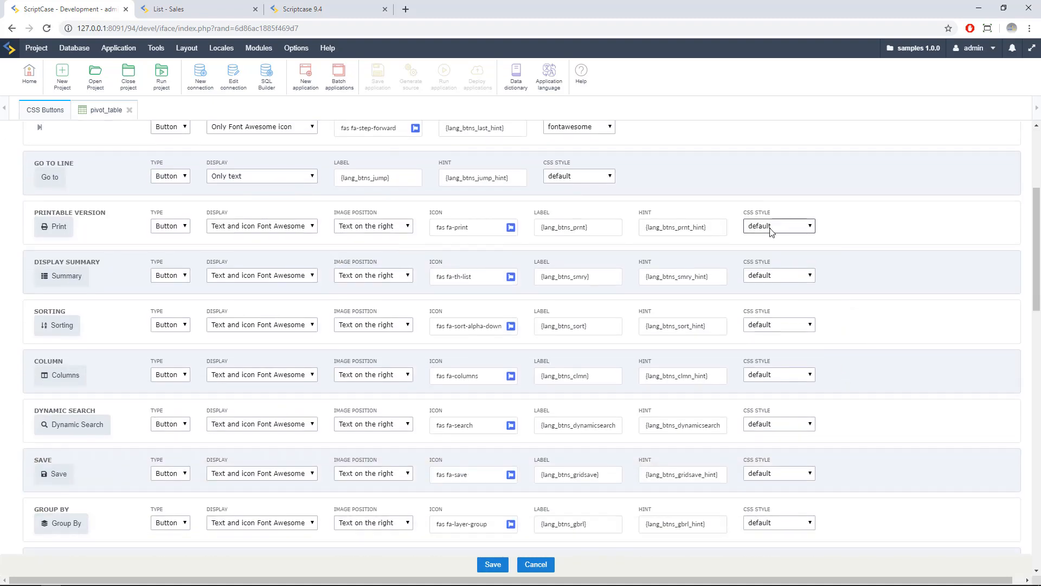
{"action": "left_click", "coordinate": [787, 226]}
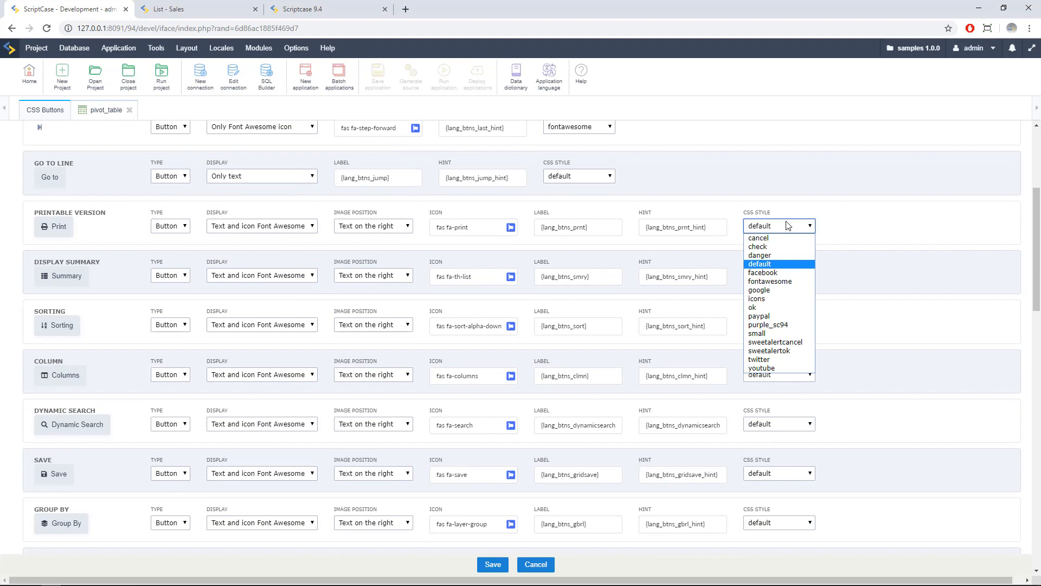
{"action": "left_click", "coordinate": [768, 324]}
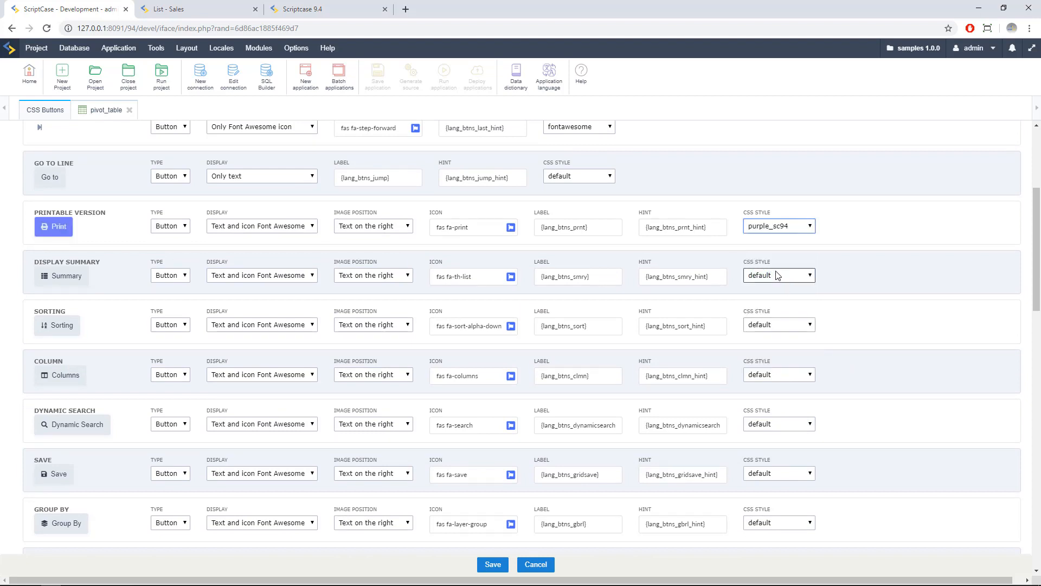
- Assign the purple_sc94 style to the Display Summary and Sorting grid buttons
{"action": "left_click", "coordinate": [778, 275]}
{"action": "left_click", "coordinate": [759, 365]}
{"action": "left_click", "coordinate": [778, 324]}
{"action": "left_click", "coordinate": [778, 276]}
{"action": "left_click", "coordinate": [769, 375]}
{"action": "left_click", "coordinate": [778, 325]}
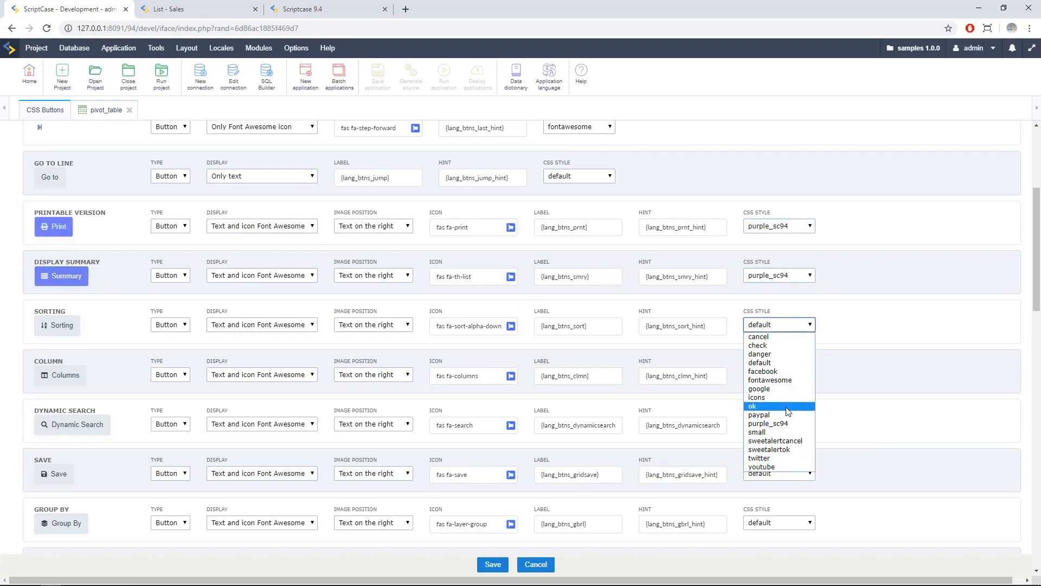
{"action": "left_click", "coordinate": [769, 423]}
- Assign the purple_sc94 style to the Column, Dynamic Search, Save and Group By grid buttons
{"action": "left_click", "coordinate": [778, 374]}
{"action": "left_click", "coordinate": [769, 473]}
{"action": "left_click", "coordinate": [781, 424]}
{"action": "left_click", "coordinate": [778, 522]}
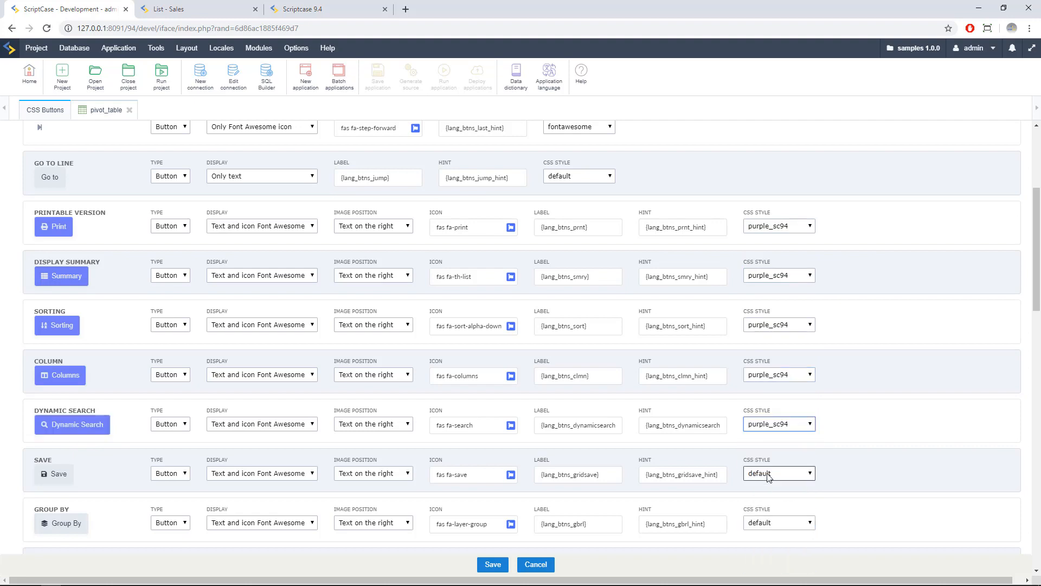
{"action": "left_click", "coordinate": [769, 473]}
{"action": "left_click", "coordinate": [778, 418]}
{"action": "left_click", "coordinate": [769, 523]}
{"action": "left_click", "coordinate": [768, 467]}
{"action": "scroll", "coordinate": [759, 477], "scroll_direction": "down", "scroll_amount": 8}
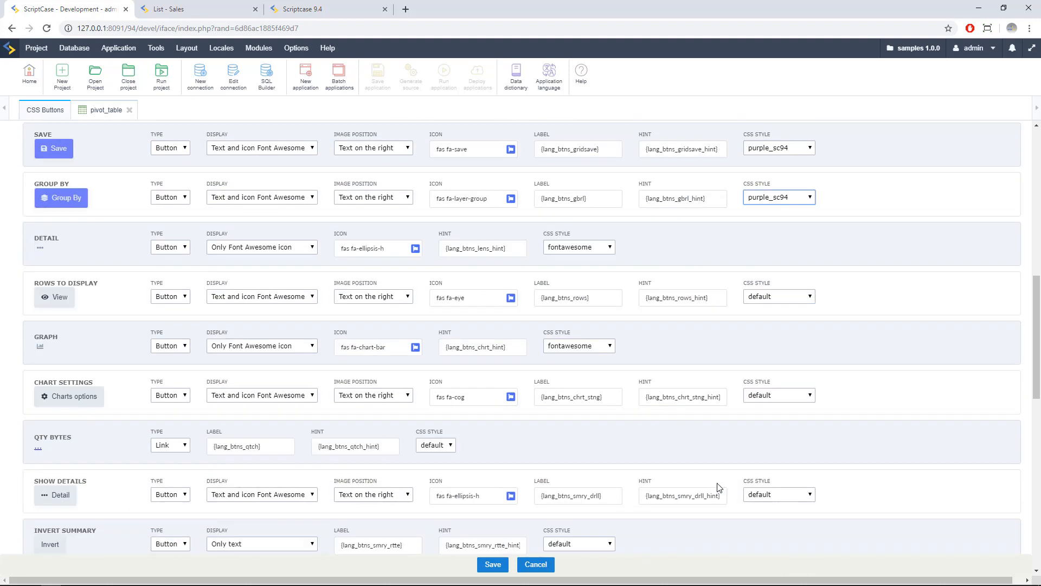
- Assign the purple_sc94 style to the Rows to Display, Chart Settings and Show Details grid buttons
{"action": "left_click", "coordinate": [777, 189]}
{"action": "left_click", "coordinate": [769, 289]}
{"action": "left_click", "coordinate": [779, 286]}
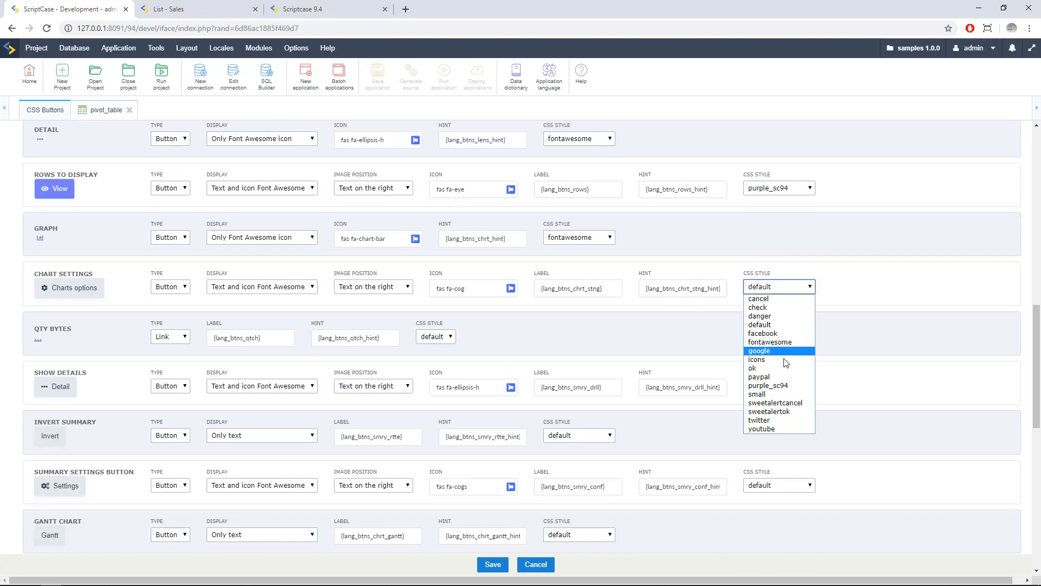
{"action": "left_click", "coordinate": [769, 387]}
{"action": "left_click", "coordinate": [779, 385]}
{"action": "left_click", "coordinate": [769, 484]}
- Assign the purple_sc94 style to the Summary Settings and Gantt Chart buttons and save the button set
{"action": "left_click", "coordinate": [769, 485]}
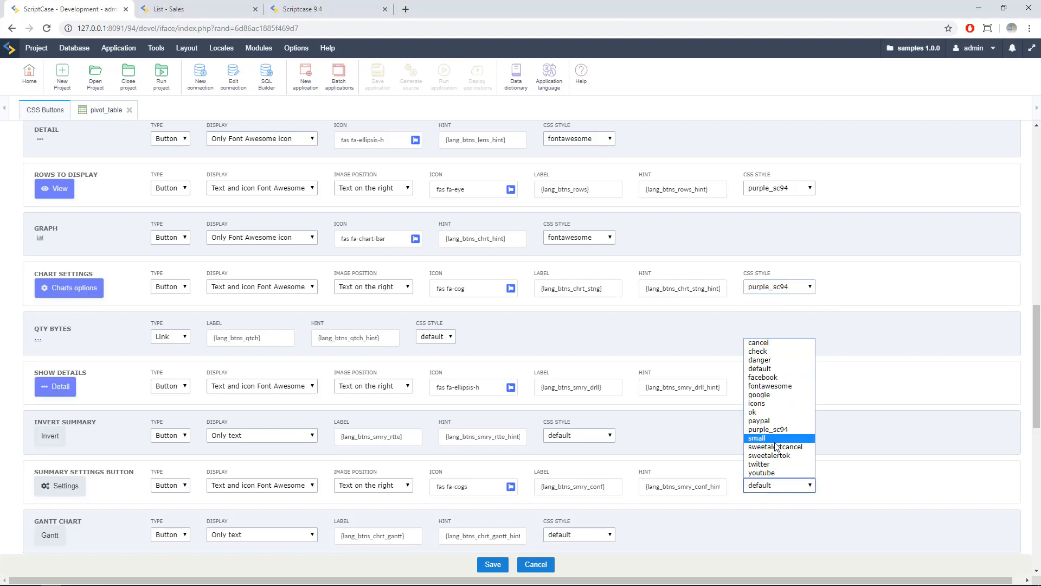
{"action": "left_click", "coordinate": [760, 440]}
{"action": "left_click", "coordinate": [559, 534]}
{"action": "left_click", "coordinate": [569, 474]}
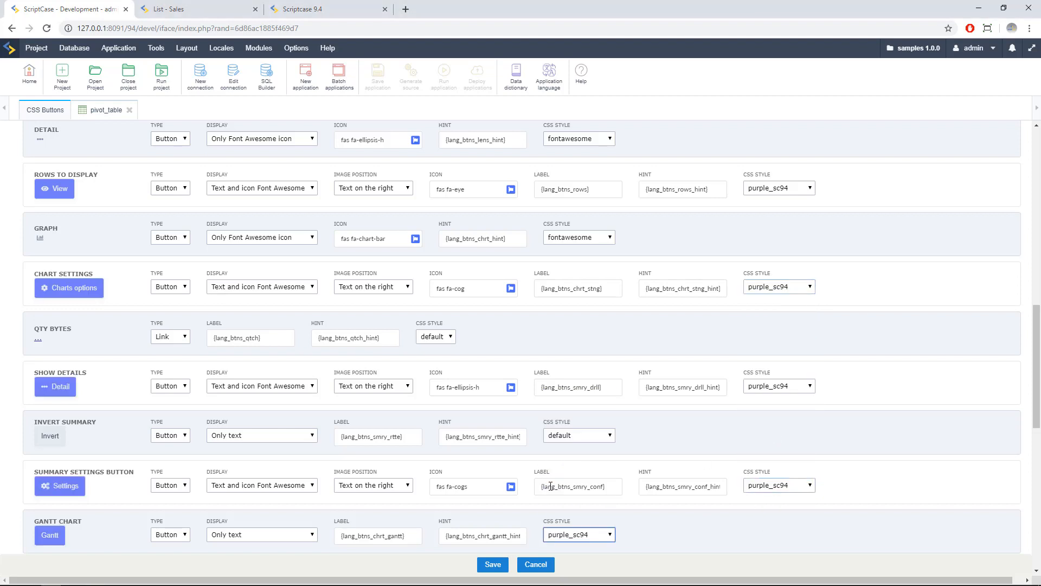
{"action": "left_click", "coordinate": [492, 565]}
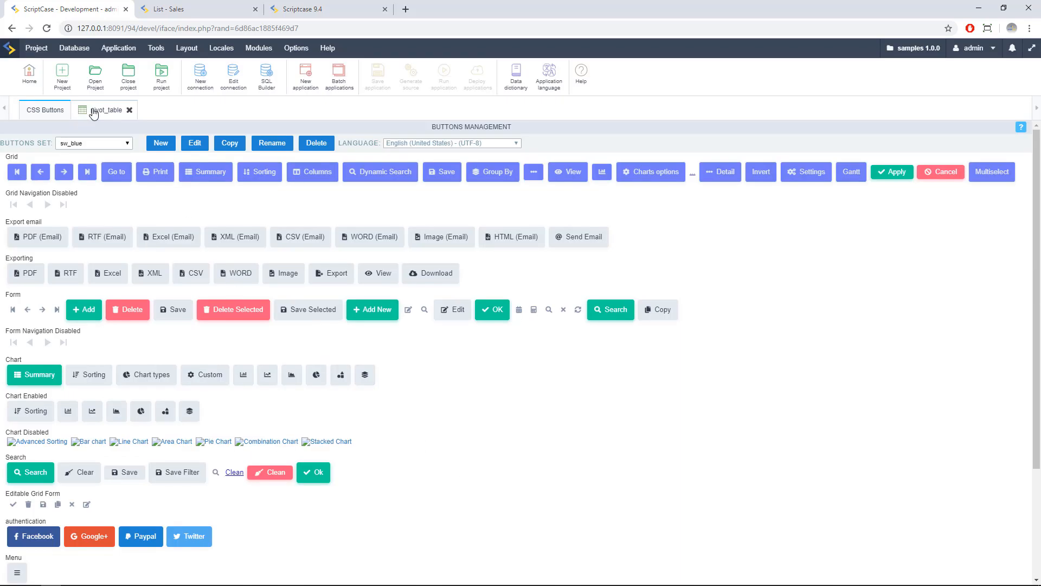
- Return to the pivot_table application, save it and open the layout settings of its Grid module
{"action": "left_click", "coordinate": [93, 111]}
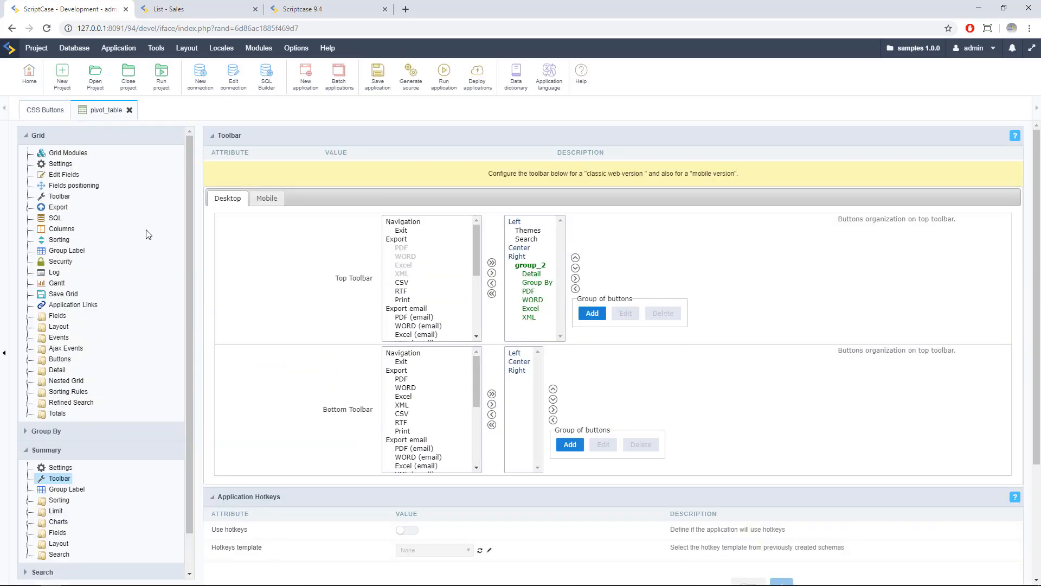
{"action": "left_click", "coordinate": [69, 154]}
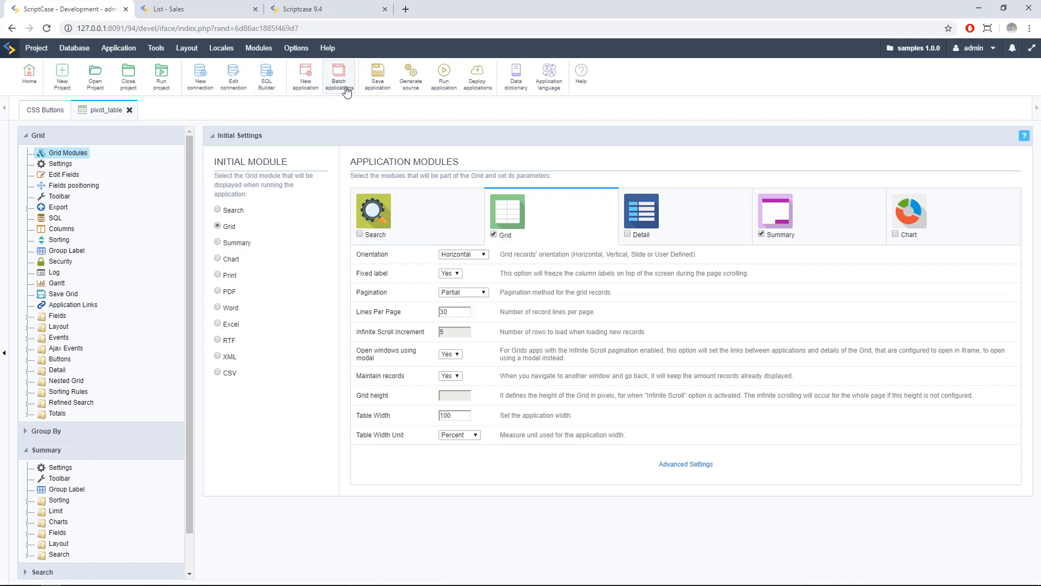
{"action": "left_click", "coordinate": [378, 77]}
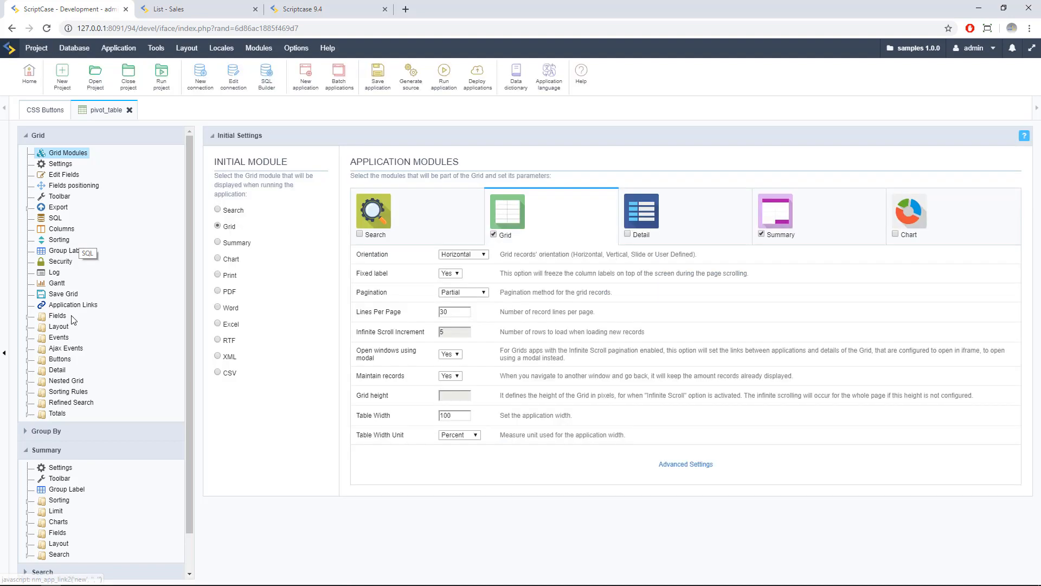
{"action": "left_click", "coordinate": [56, 327]}
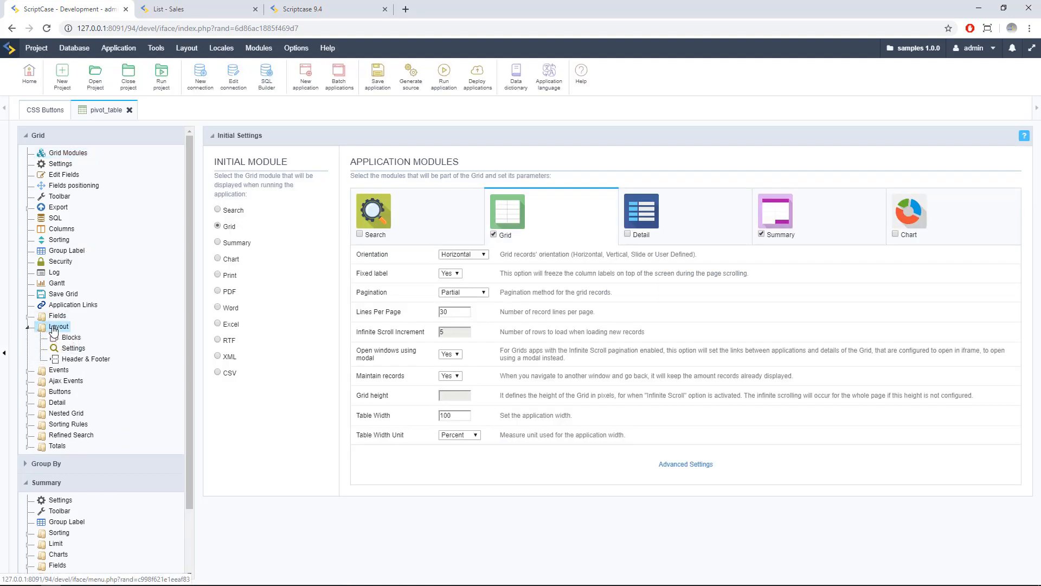
{"action": "left_click", "coordinate": [74, 350]}
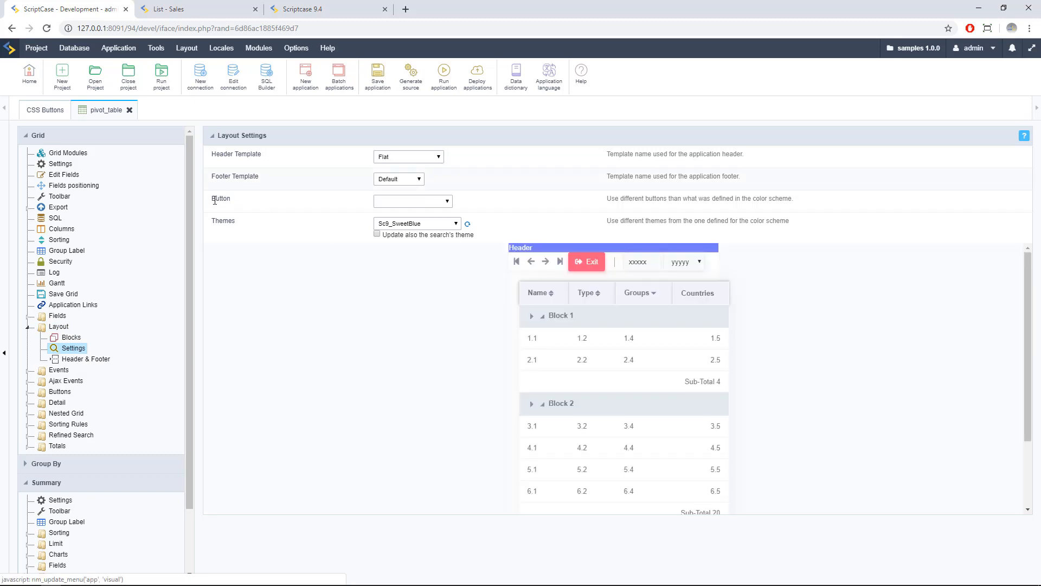
- Set the grid layout's button set to the public sw_blue set
{"action": "double_click", "coordinate": [224, 201]}
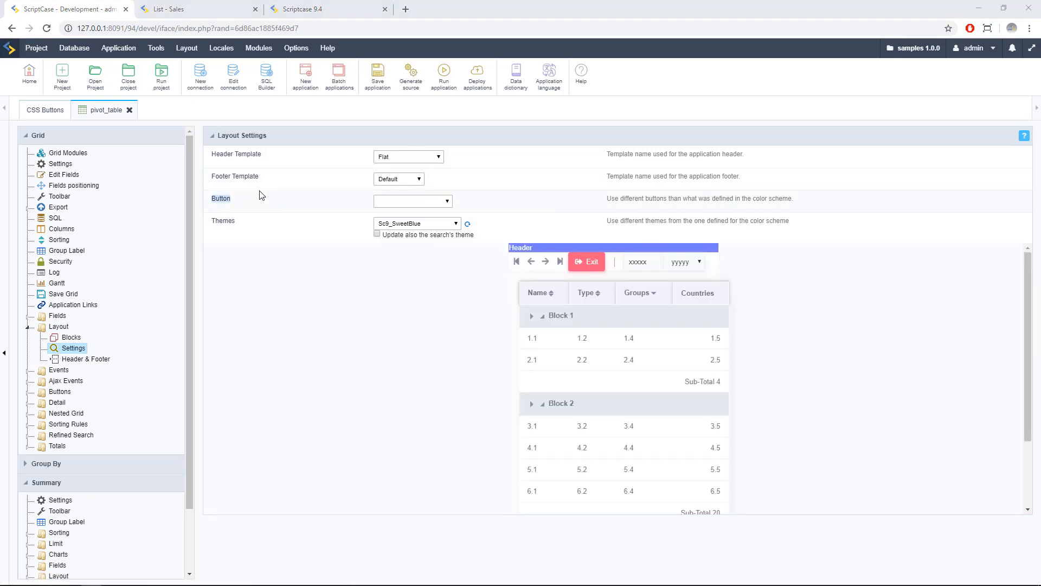
{"action": "left_click", "coordinate": [389, 202]}
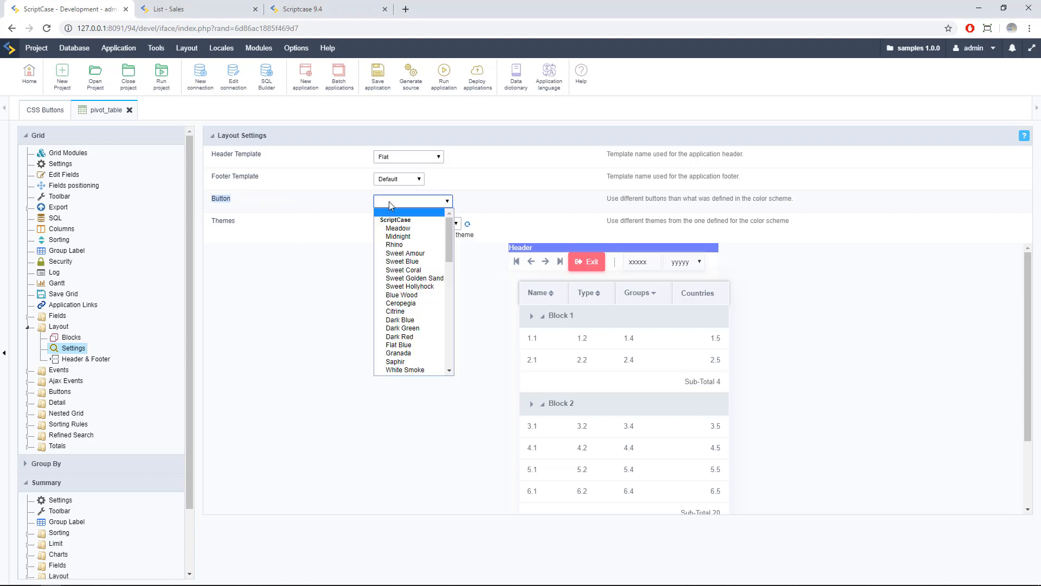
{"action": "left_click_drag", "start_coordinate": [448, 233], "coordinate": [448, 340]}
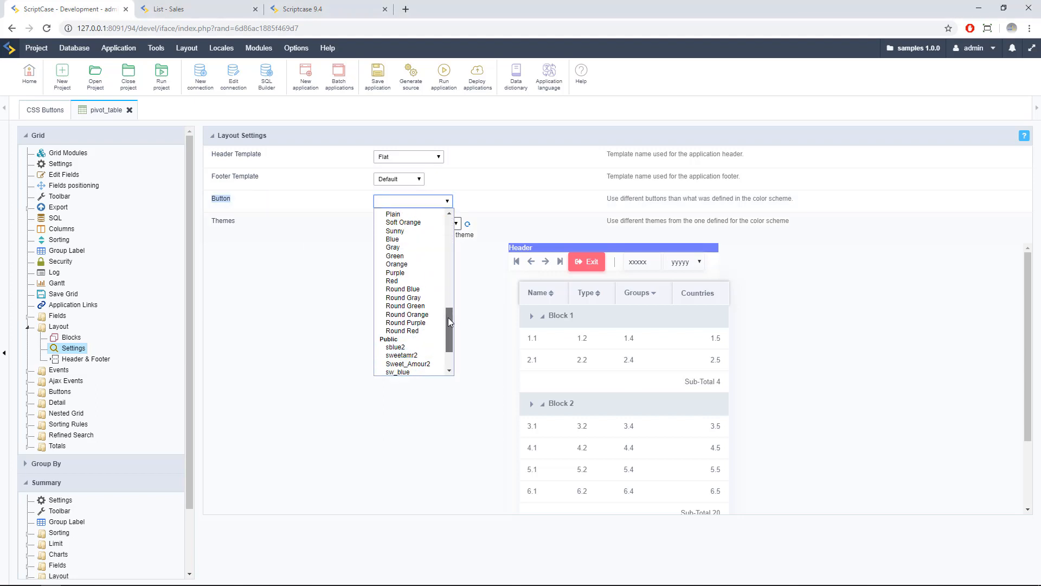
{"action": "left_click", "coordinate": [414, 372]}
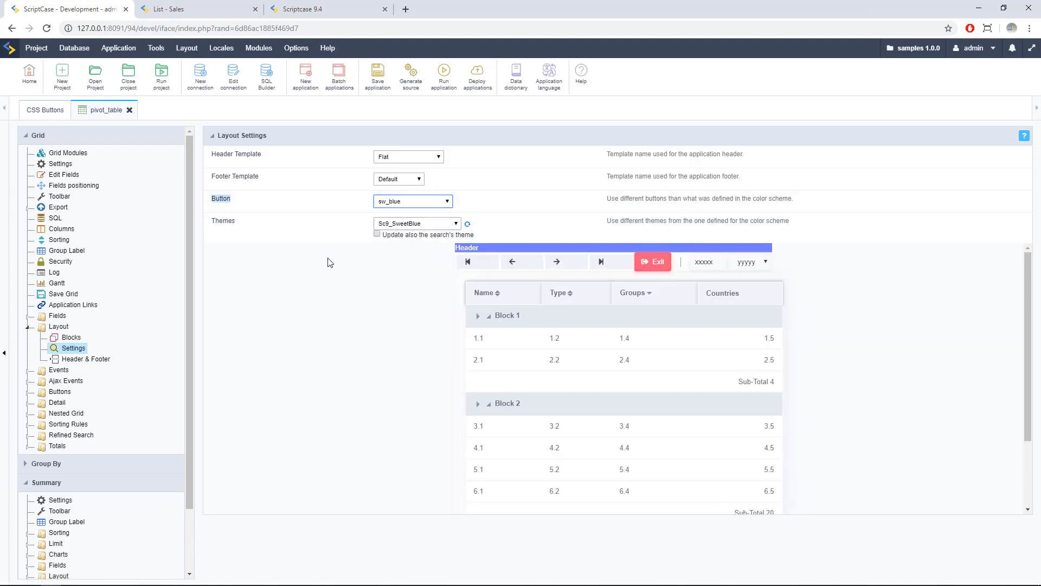
{"action": "left_click", "coordinate": [293, 287]}
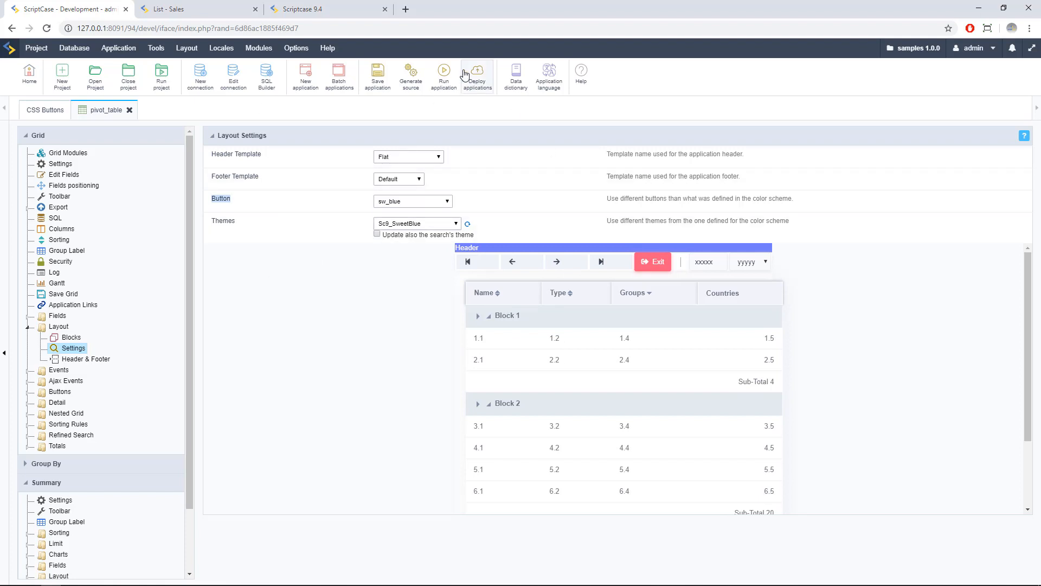
- Run the pivot_table application and bring up the running List - Sales page to check its toolbar buttons
{"action": "left_click", "coordinate": [444, 75]}
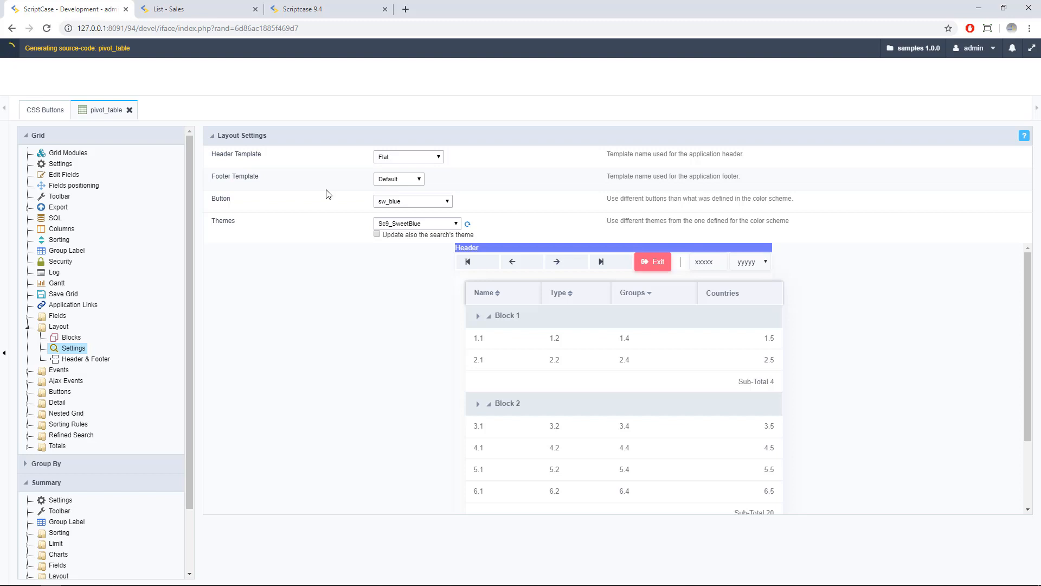
{"action": "left_click", "coordinate": [206, 14]}
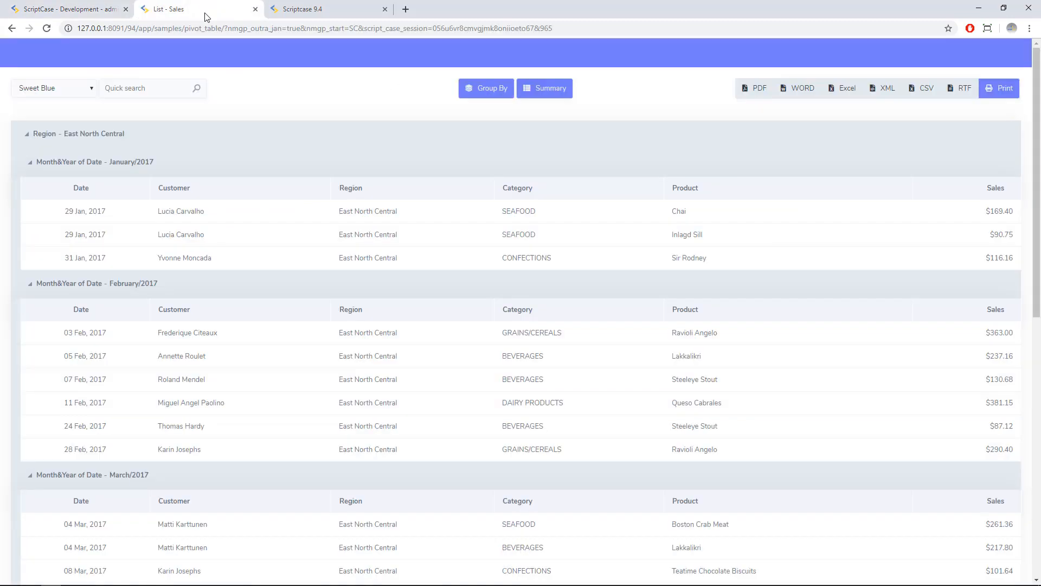